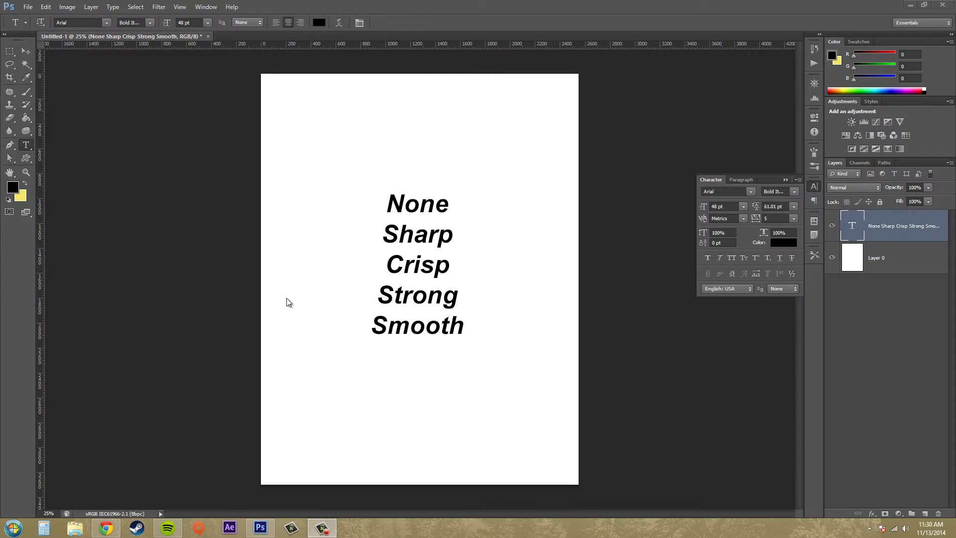
Zoom in to 200% to inspect the jagged, unsmoothed edges of the text.
{"action": "key", "text": "z"}
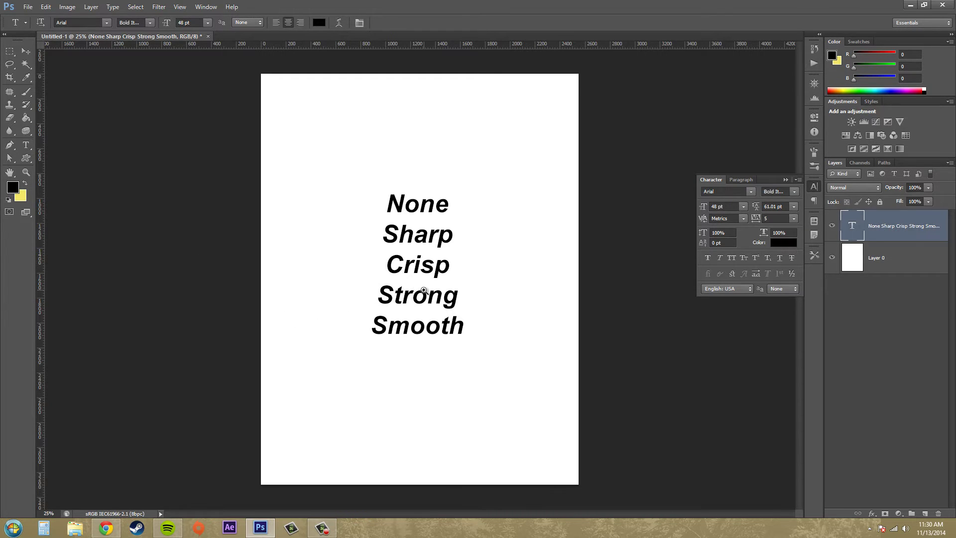
{"action": "left_click_drag", "start_coordinate": [438, 282], "coordinate": [453, 284]}
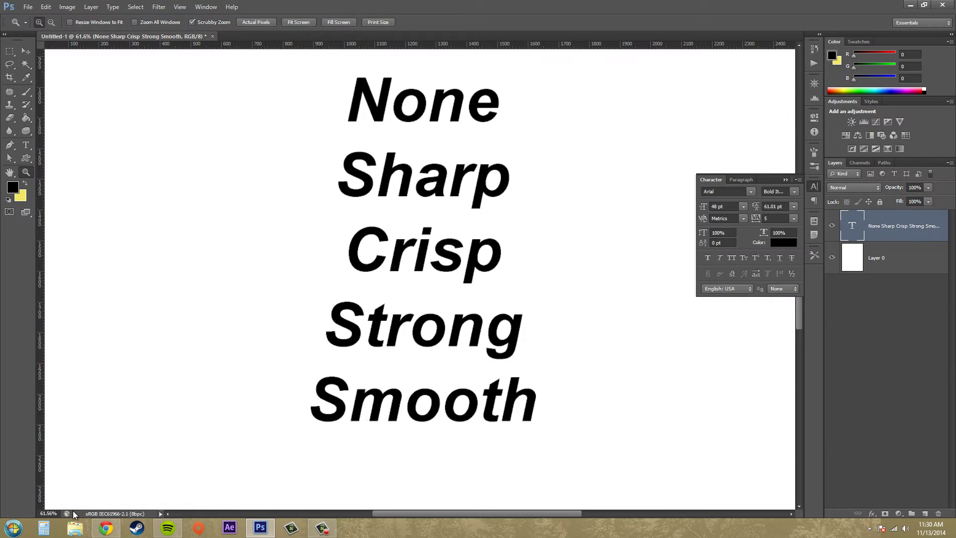
{"action": "left_click", "coordinate": [49, 514]}
{"action": "key", "text": "BackSpace"}
{"action": "type", "text": "200"}
{"action": "key", "text": "Return"}
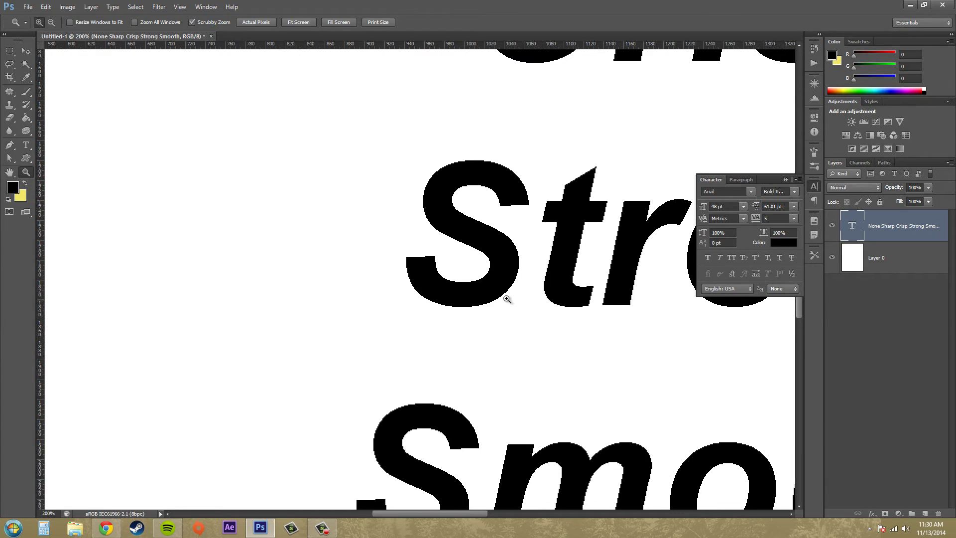
Return the view to 100% and drag the text block left and down.
{"action": "left_click", "coordinate": [49, 511]}
{"action": "left_click", "coordinate": [182, 467], "text": "alt"}
{"action": "left_click", "coordinate": [204, 450]}
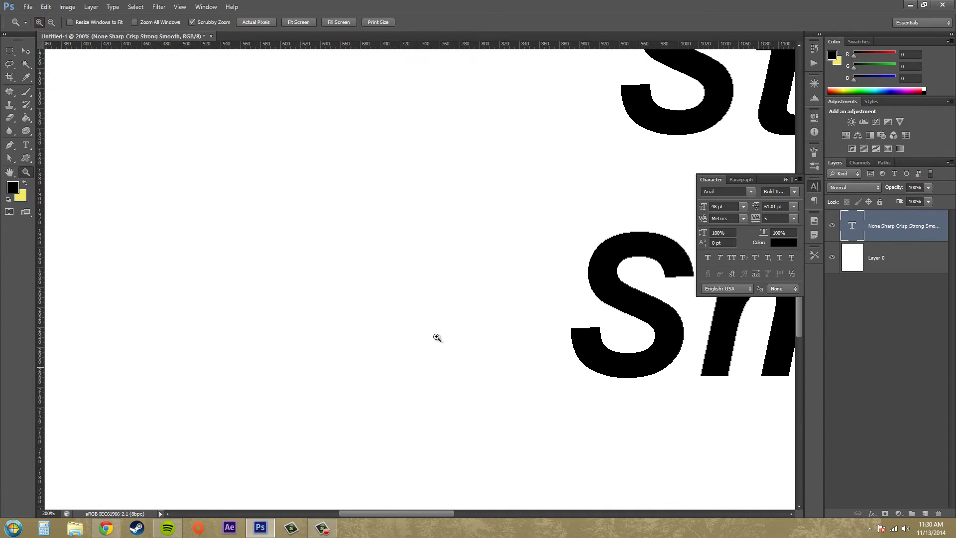
{"action": "left_click", "coordinate": [49, 512]}
{"action": "type", "text": "100"}
{"action": "key", "text": "Return"}
{"action": "left_click", "coordinate": [26, 51]}
{"action": "left_click_drag", "start_coordinate": [540, 293], "coordinate": [480, 222]}
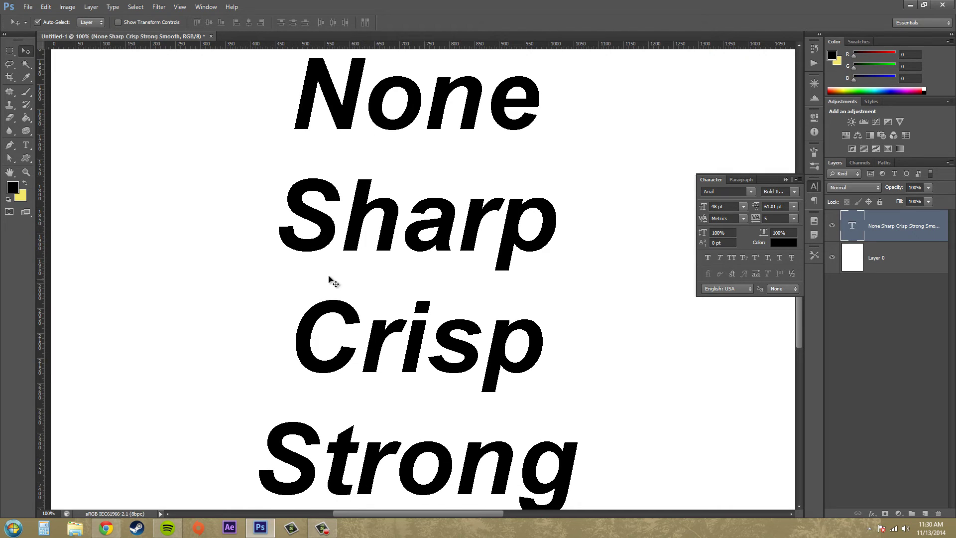
Select all the text, try 30 pt then 18 pt, set leading to Auto, and move it mid-canvas.
{"action": "left_click", "coordinate": [26, 145]}
{"action": "left_click_drag", "start_coordinate": [305, 81], "coordinate": [591, 524]}
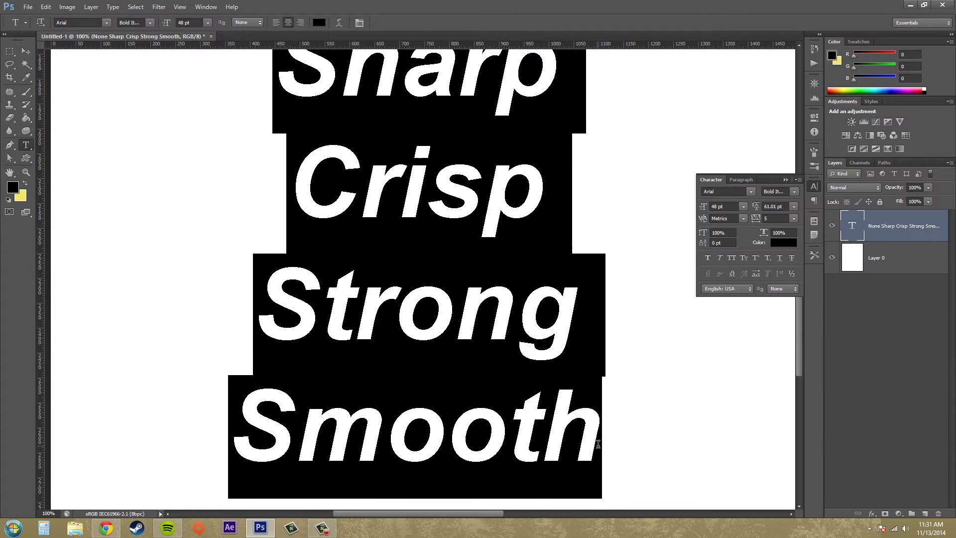
{"action": "left_click", "coordinate": [743, 206]}
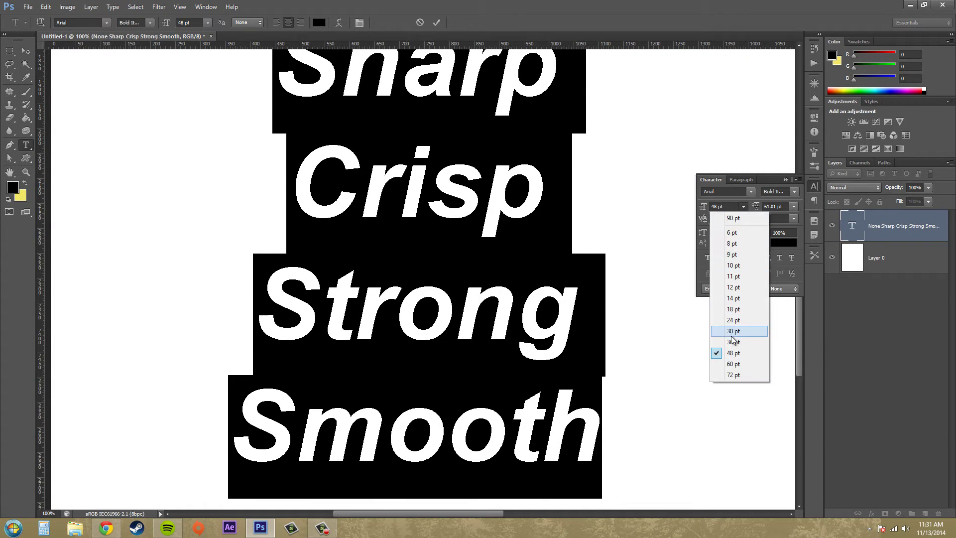
{"action": "left_click", "coordinate": [733, 331]}
{"action": "left_click", "coordinate": [743, 206]}
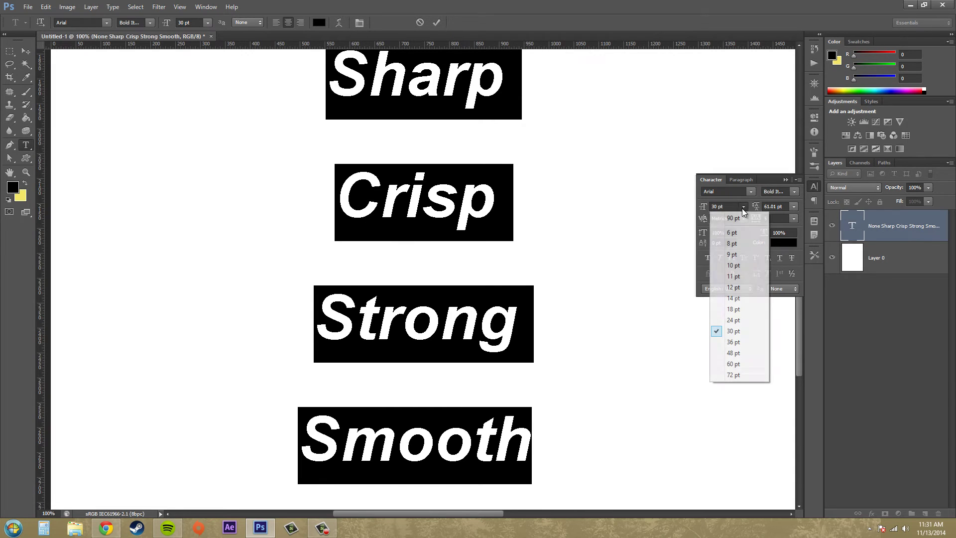
{"action": "left_click", "coordinate": [732, 309]}
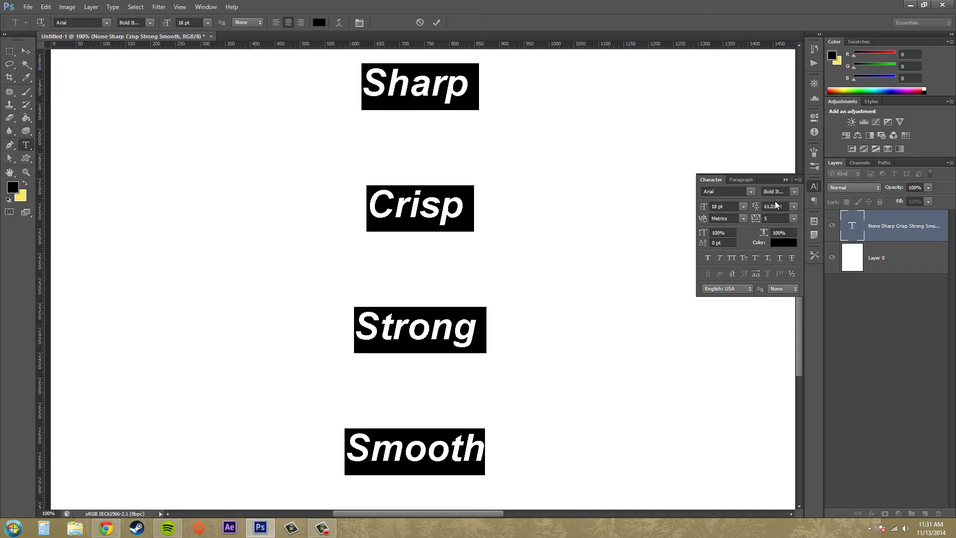
{"action": "left_click", "coordinate": [792, 207]}
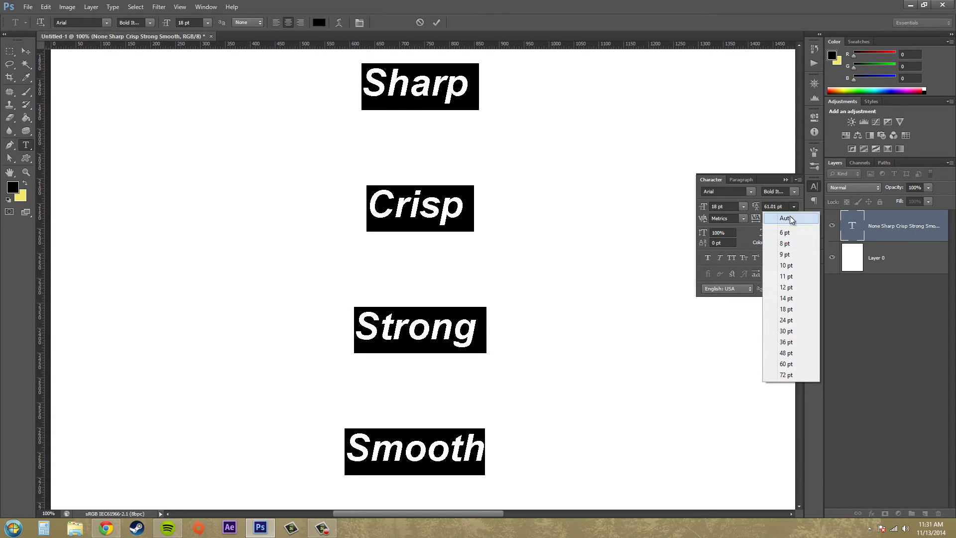
{"action": "left_click", "coordinate": [790, 218]}
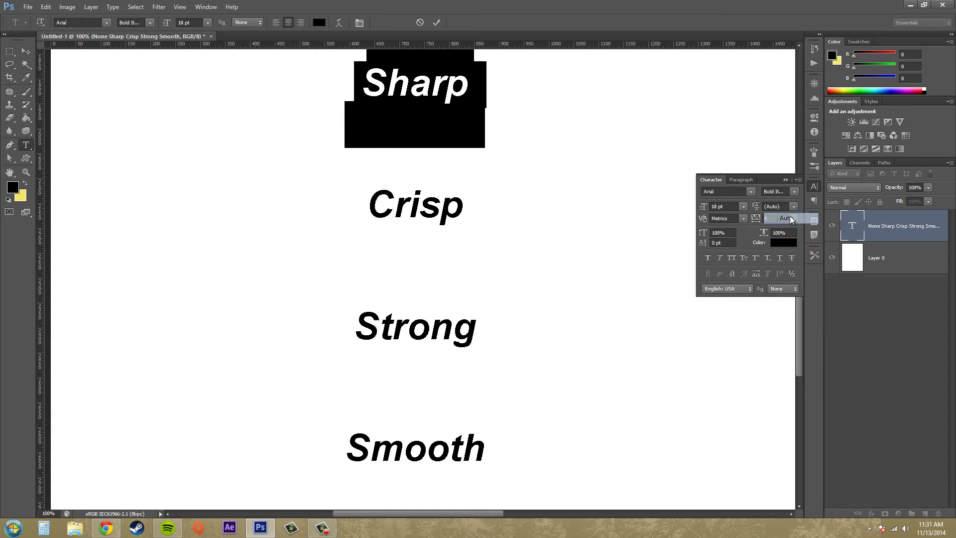
{"action": "left_click", "coordinate": [29, 54]}
{"action": "left_click_drag", "start_coordinate": [426, 95], "coordinate": [438, 306]}
Reselect the five lines, set them to 30 pt, and nudge the block slightly upward.
{"action": "left_click", "coordinate": [26, 145]}
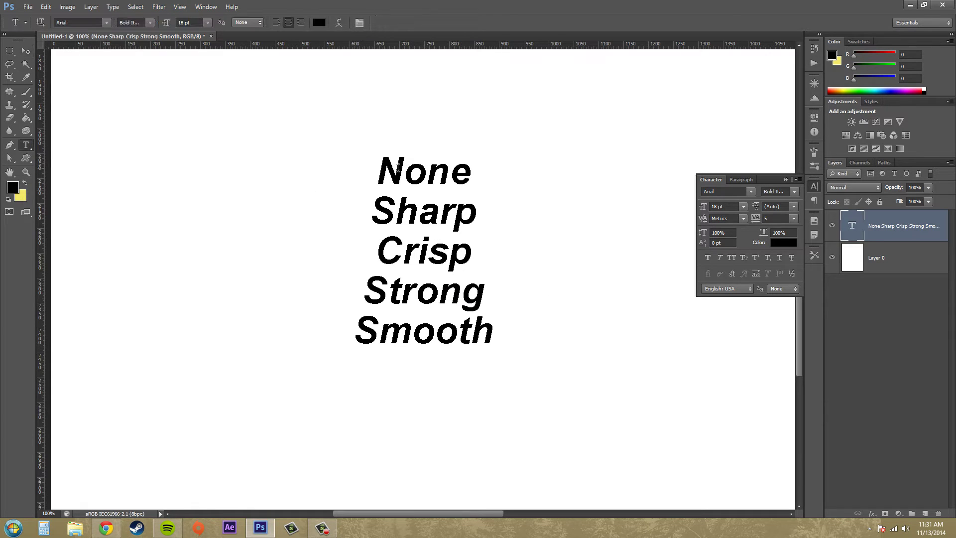
{"action": "left_click_drag", "start_coordinate": [385, 168], "coordinate": [529, 315]}
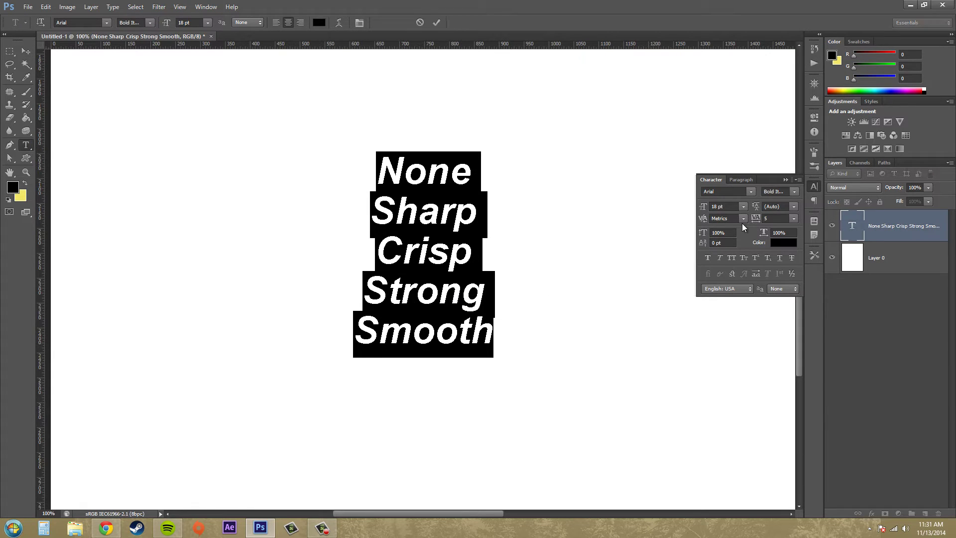
{"action": "left_click", "coordinate": [742, 206]}
{"action": "left_click", "coordinate": [745, 319]}
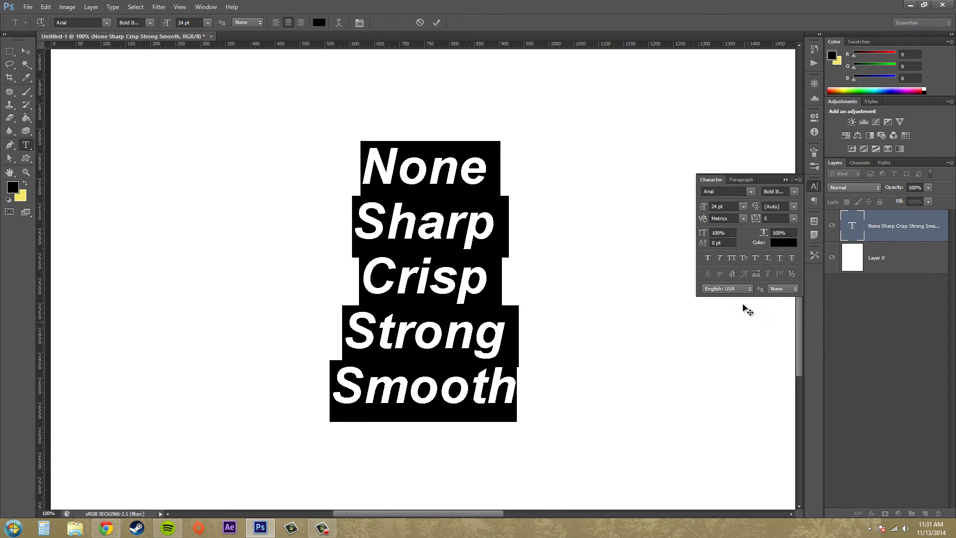
{"action": "left_click", "coordinate": [744, 206]}
{"action": "left_click", "coordinate": [736, 331]}
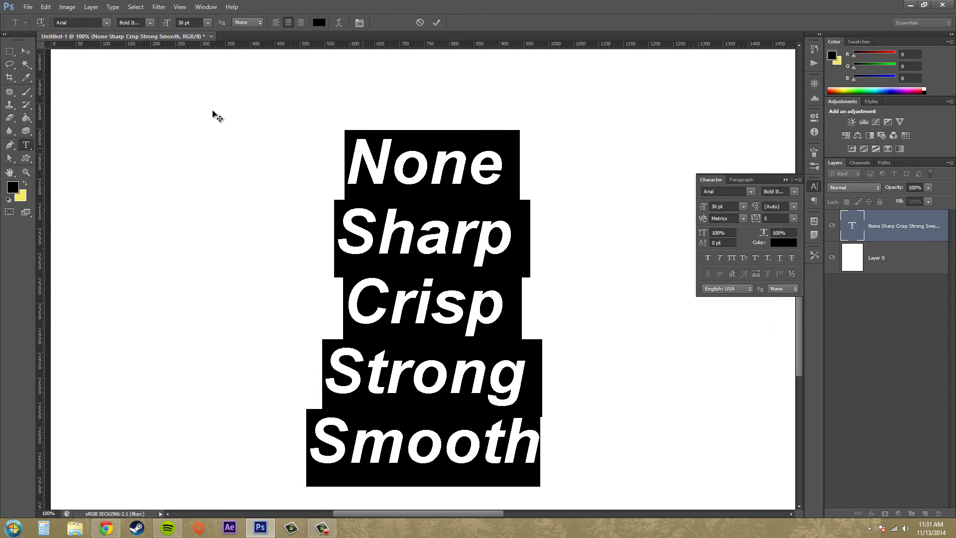
{"action": "left_click", "coordinate": [24, 49]}
{"action": "left_click_drag", "start_coordinate": [428, 277], "coordinate": [434, 261]}
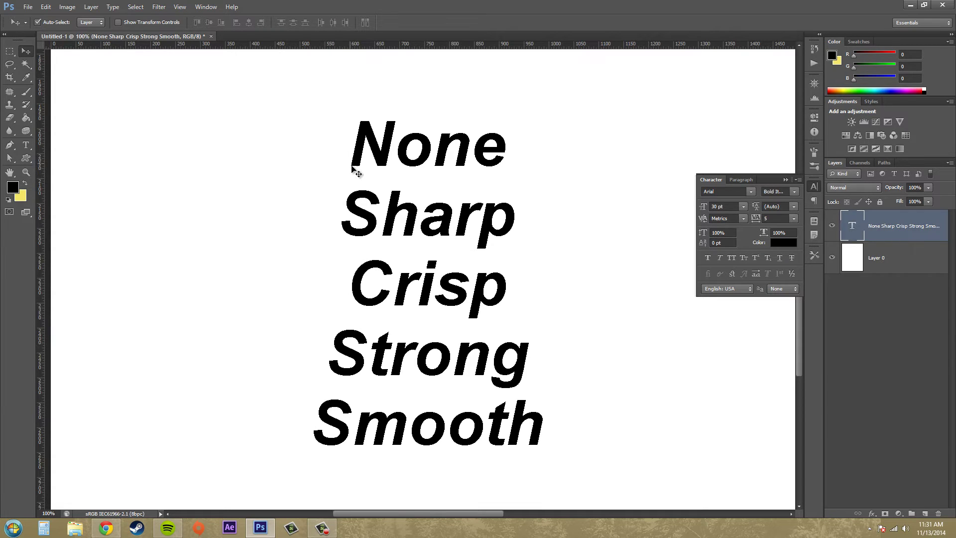
Select the word Sharp on the text layer and switch its anti-aliasing from None to Sharp.
{"action": "left_click", "coordinate": [639, 247]}
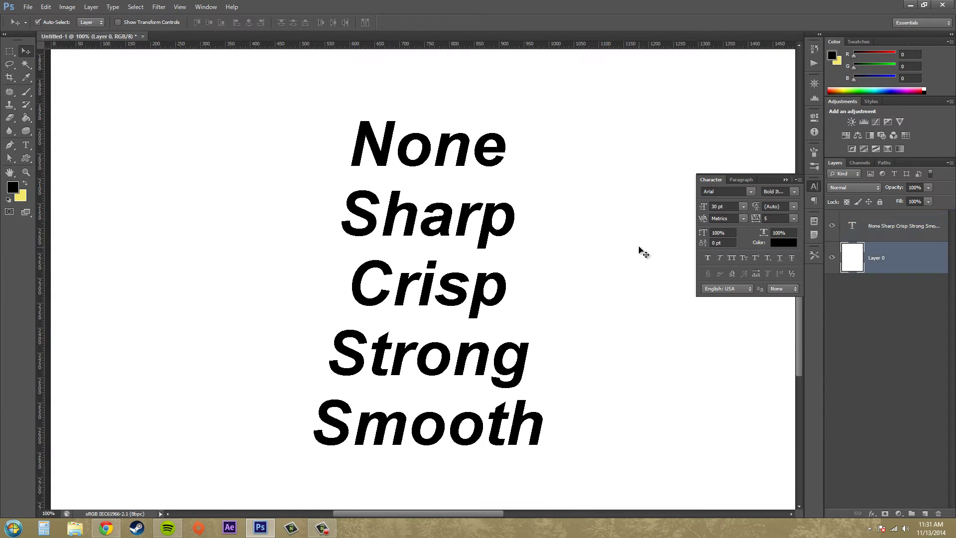
{"action": "left_click", "coordinate": [901, 234]}
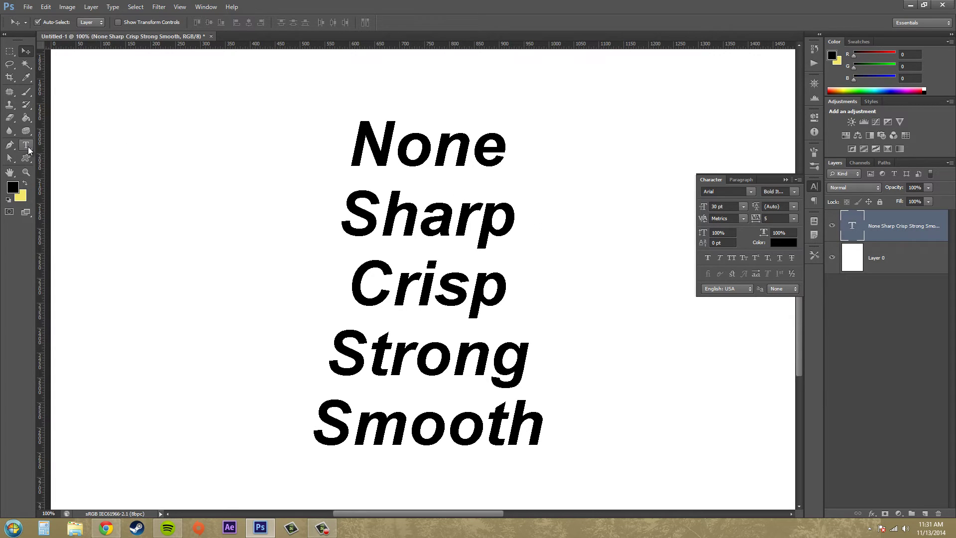
{"action": "left_click", "coordinate": [26, 145]}
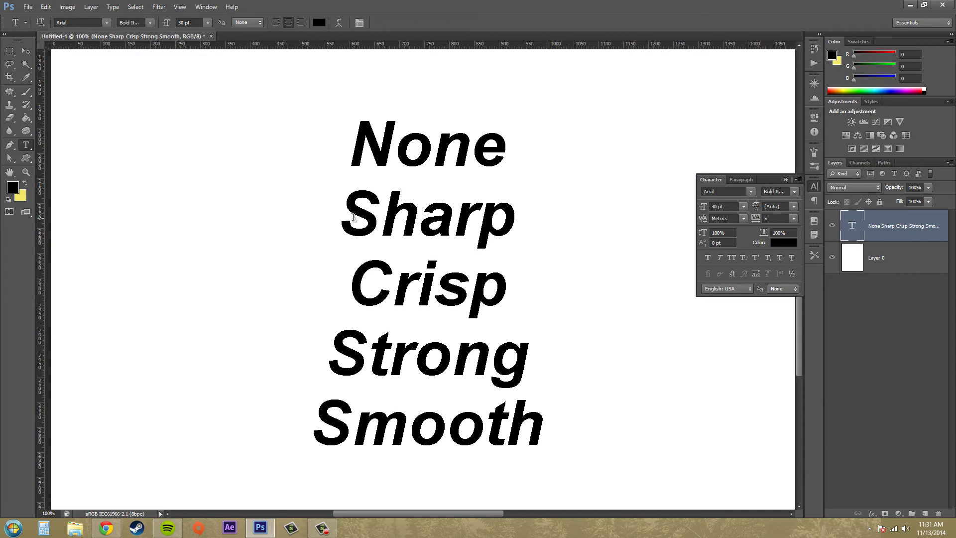
{"action": "left_click_drag", "start_coordinate": [347, 213], "coordinate": [530, 221]}
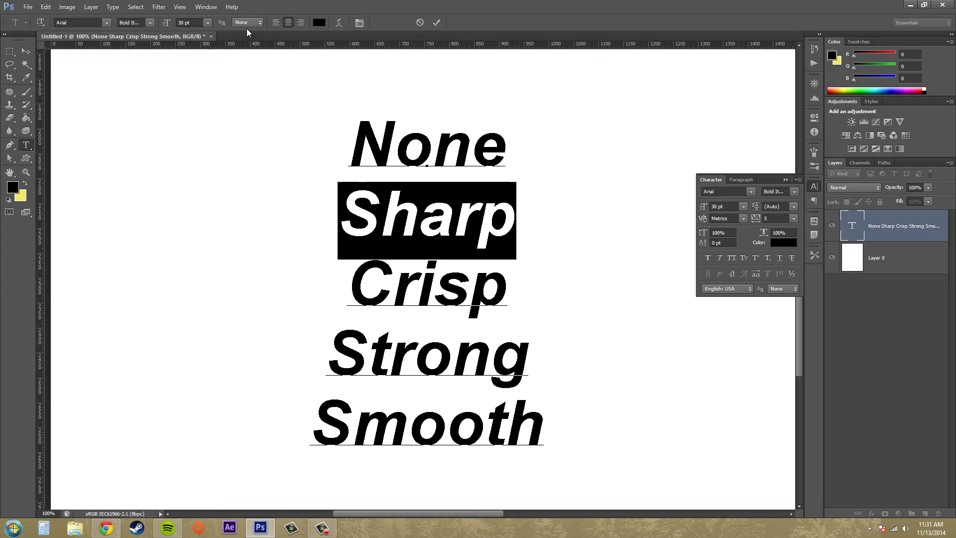
{"action": "left_click", "coordinate": [783, 291]}
{"action": "left_click", "coordinate": [783, 291]}
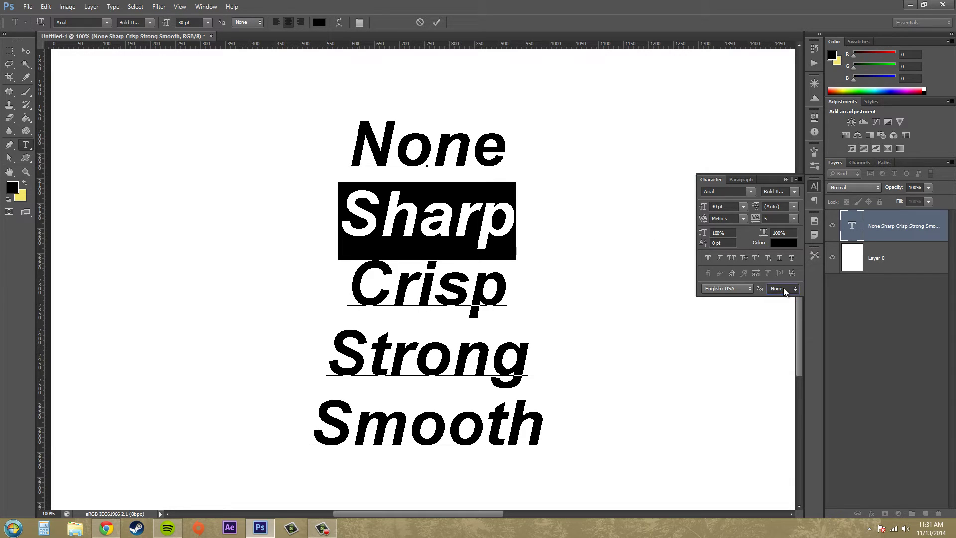
{"action": "left_click", "coordinate": [256, 22]}
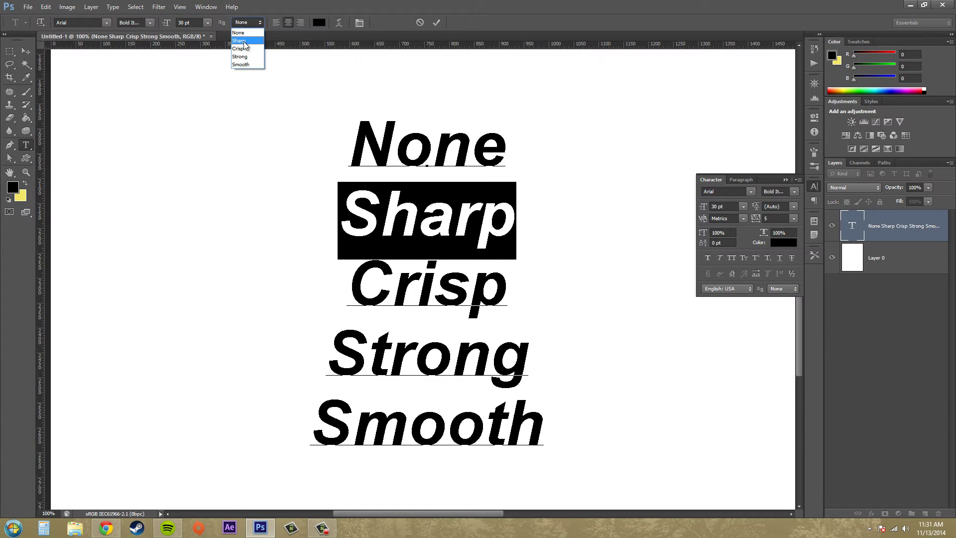
{"action": "left_click", "coordinate": [239, 41]}
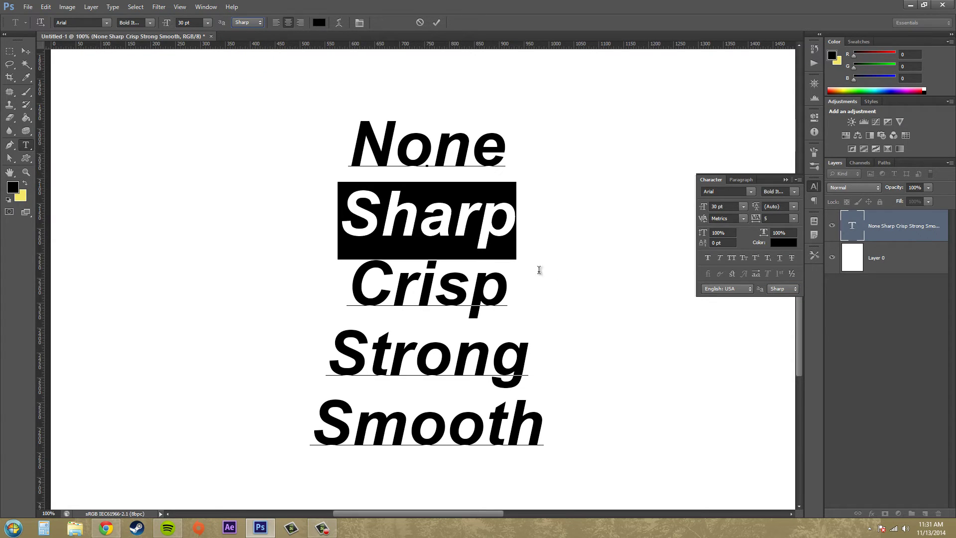
{"action": "left_click", "coordinate": [426, 208]}
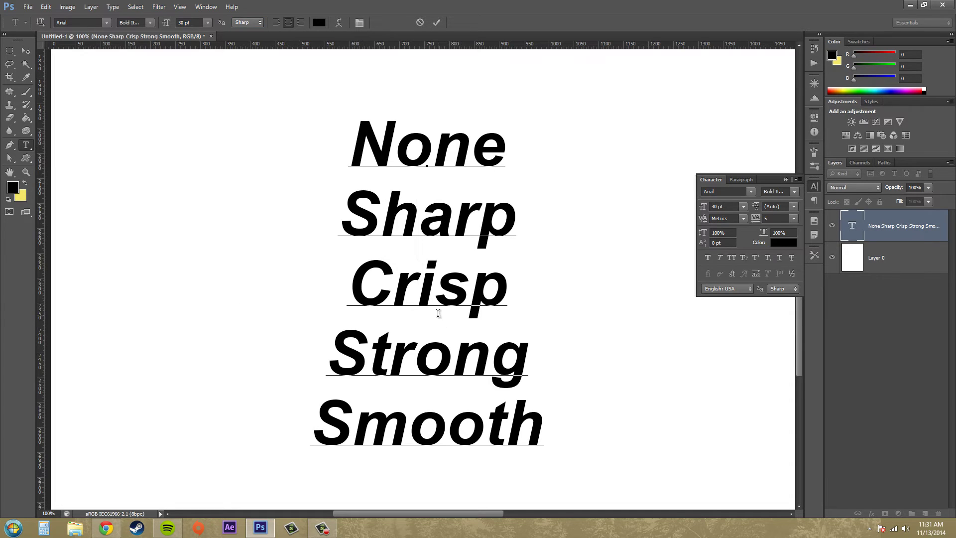
Give the word Crisp Crisp anti-aliasing and the word Strong Strong anti-aliasing.
{"action": "double_click", "coordinate": [359, 271]}
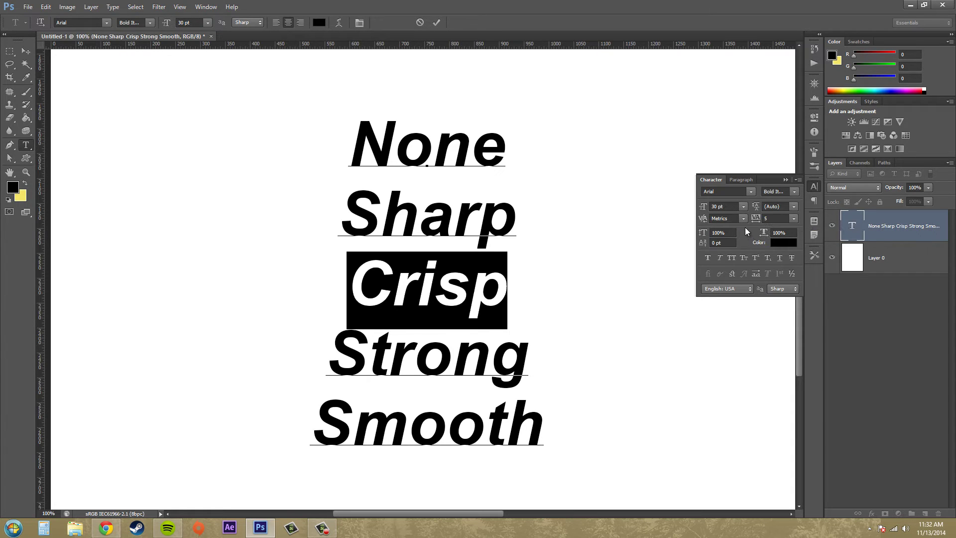
{"action": "left_click", "coordinate": [784, 288]}
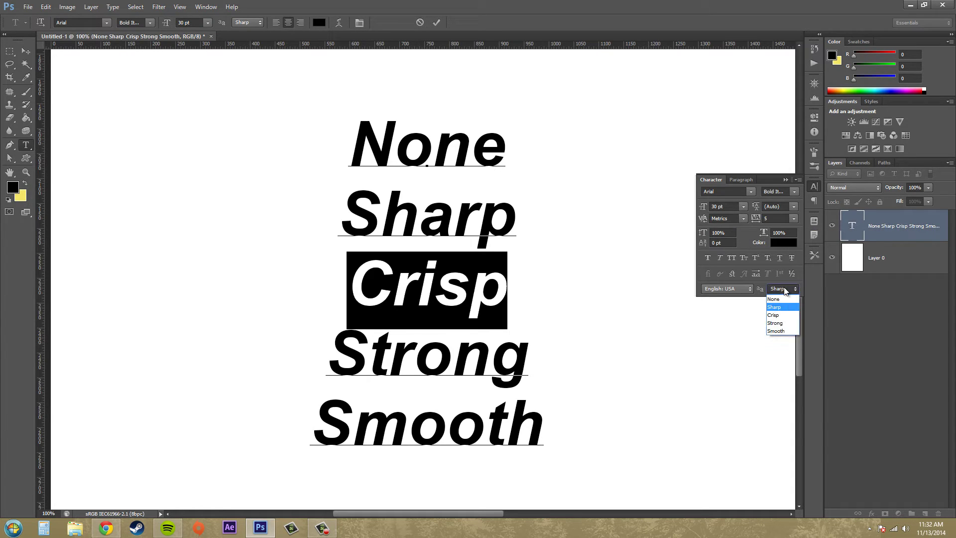
{"action": "left_click", "coordinate": [779, 314]}
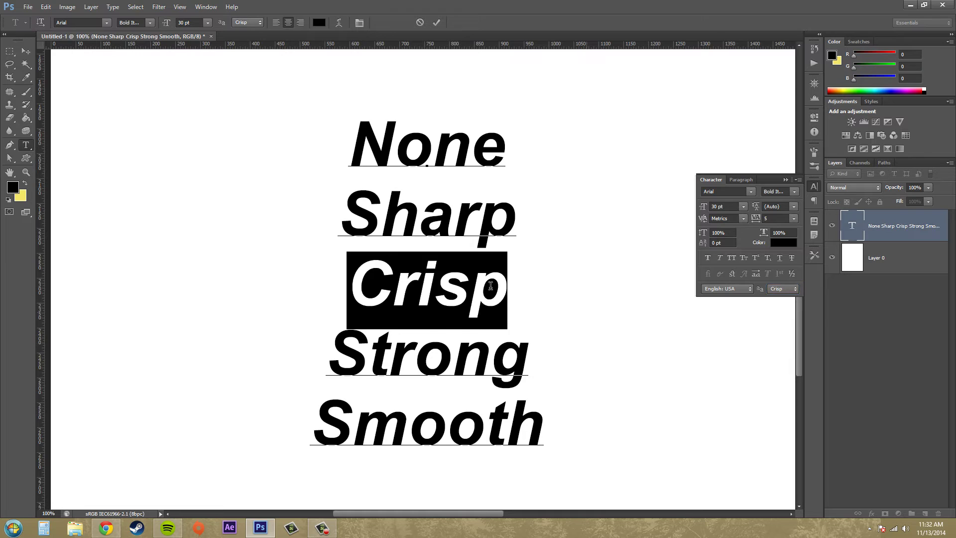
{"action": "key", "text": "ctrl+h"}
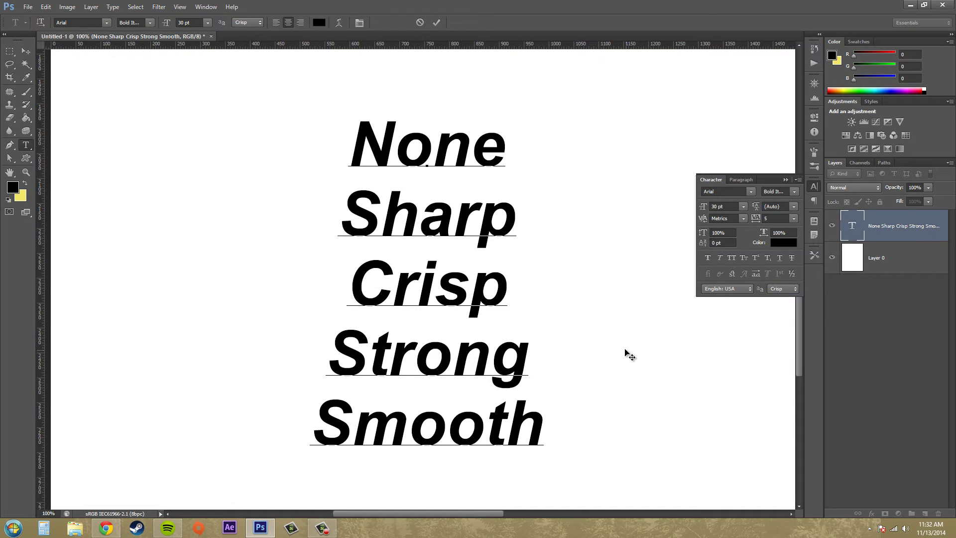
{"action": "left_click", "coordinate": [353, 343]}
{"action": "double_click", "coordinate": [330, 348]}
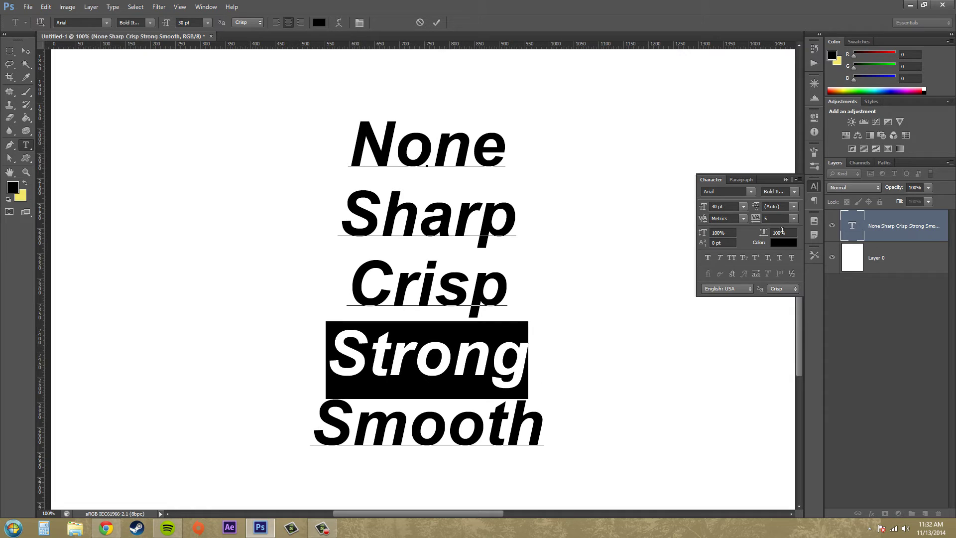
{"action": "left_click", "coordinate": [783, 290]}
{"action": "left_click", "coordinate": [780, 324]}
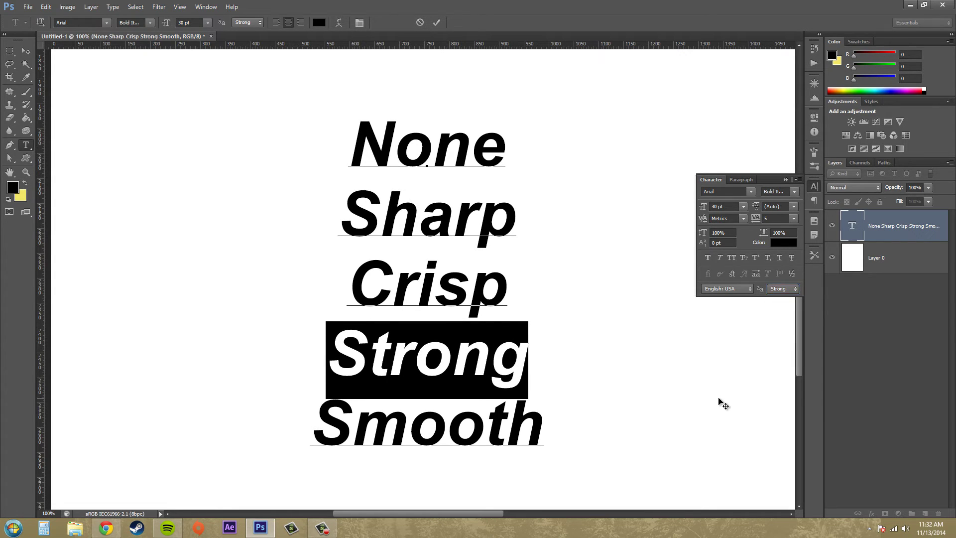
{"action": "left_click", "coordinate": [528, 340]}
Apply Smooth anti-aliasing to the word Smooth, then select all five lines with Ctrl+A.
{"action": "left_click", "coordinate": [323, 401]}
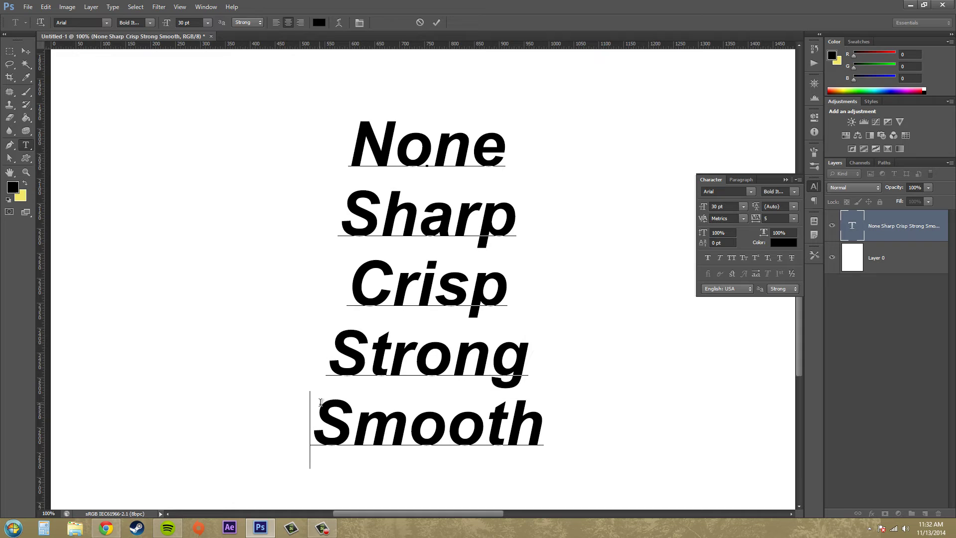
{"action": "double_click", "coordinate": [399, 412]}
{"action": "left_click", "coordinate": [788, 293]}
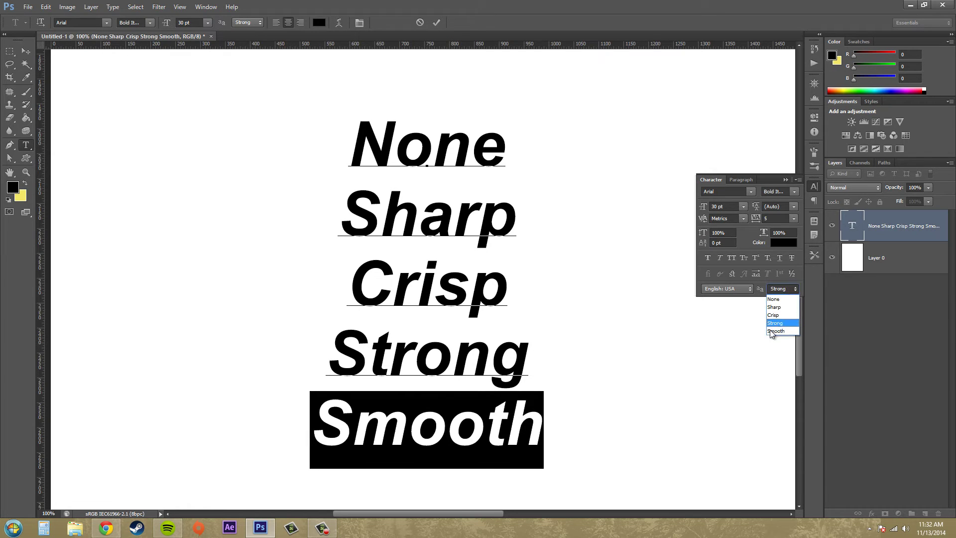
{"action": "left_click", "coordinate": [775, 321]}
{"action": "left_click", "coordinate": [506, 393]}
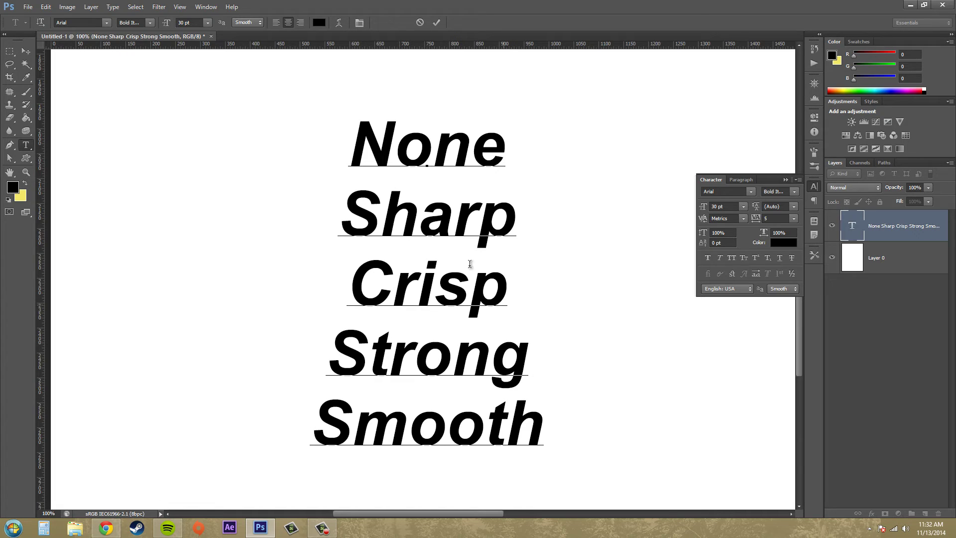
{"action": "left_click", "coordinate": [783, 292]}
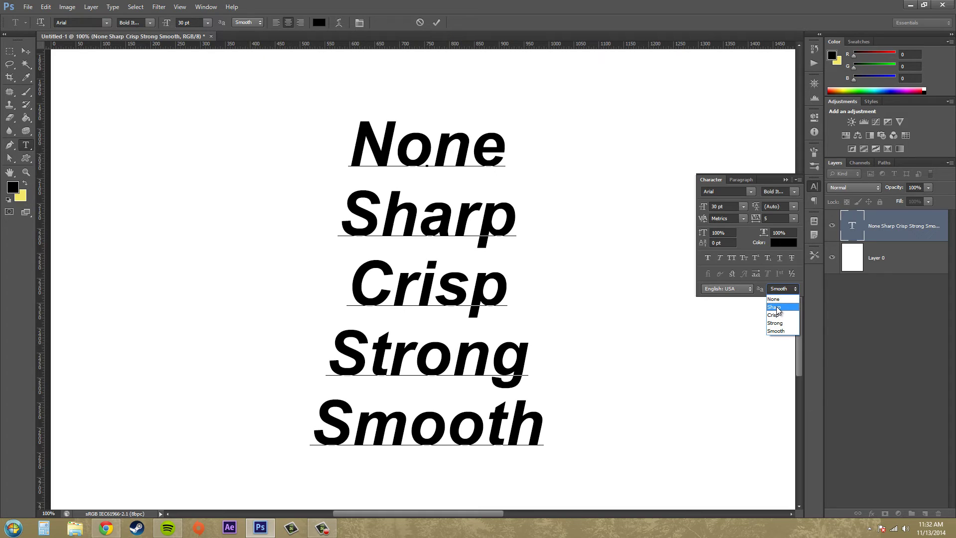
{"action": "left_click", "coordinate": [782, 290]}
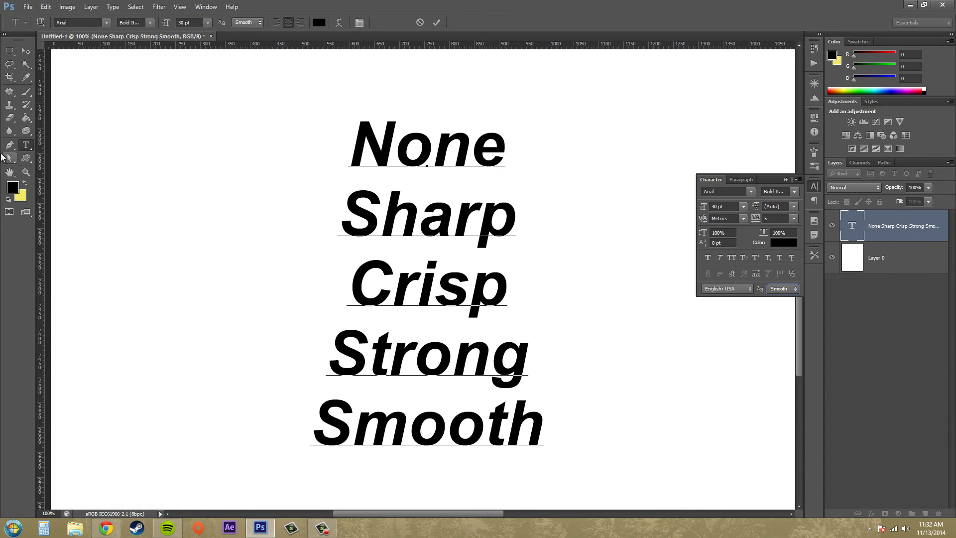
{"action": "key", "text": "ctrl+a"}
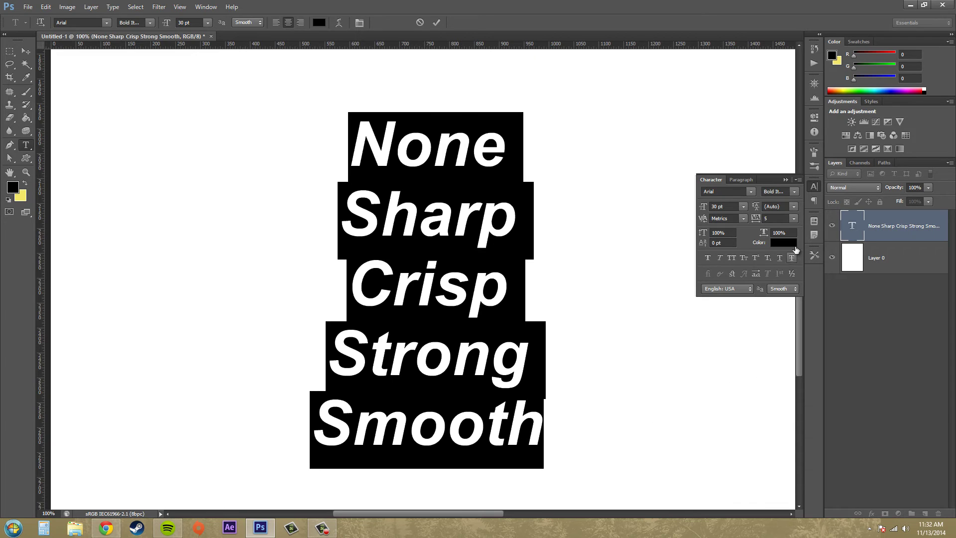
Shrink all five lines to 8 pt and commit the text.
{"action": "left_click", "coordinate": [744, 207]}
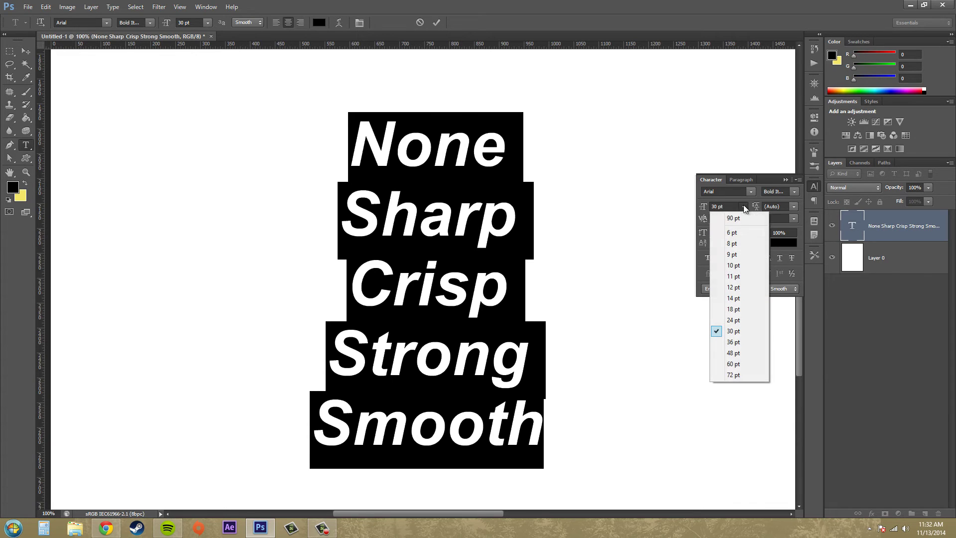
{"action": "left_click", "coordinate": [741, 241]}
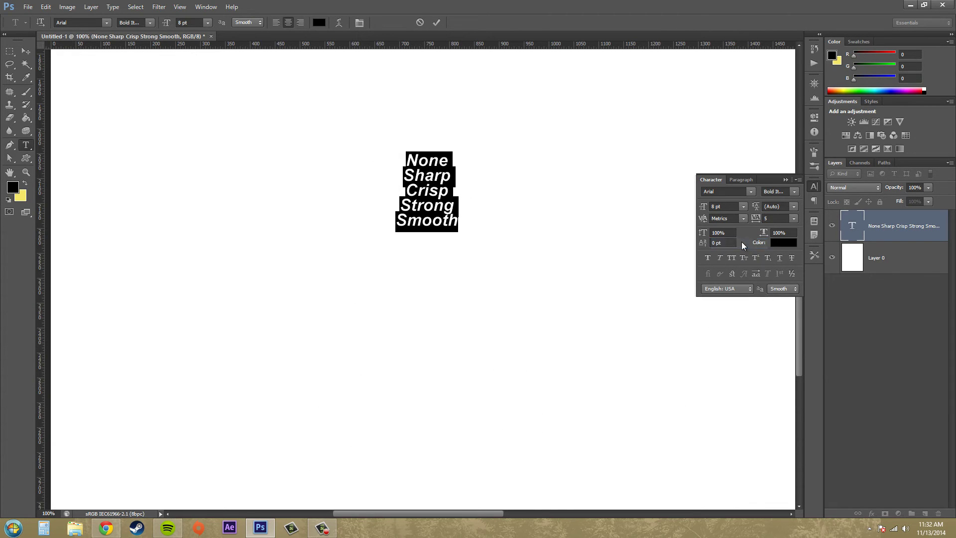
{"action": "left_click", "coordinate": [26, 51]}
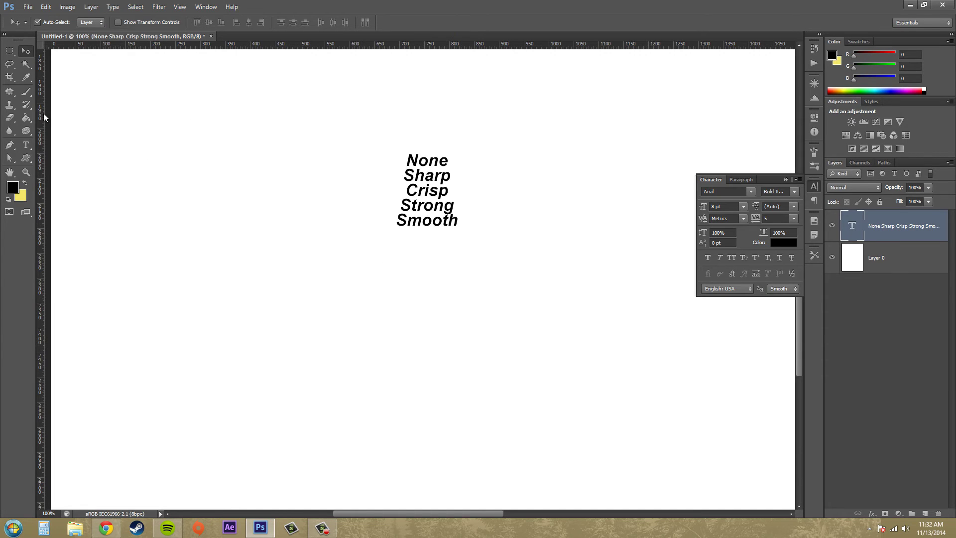
Reselect all five lines and set their anti-aliasing to None.
{"action": "left_click", "coordinate": [25, 145]}
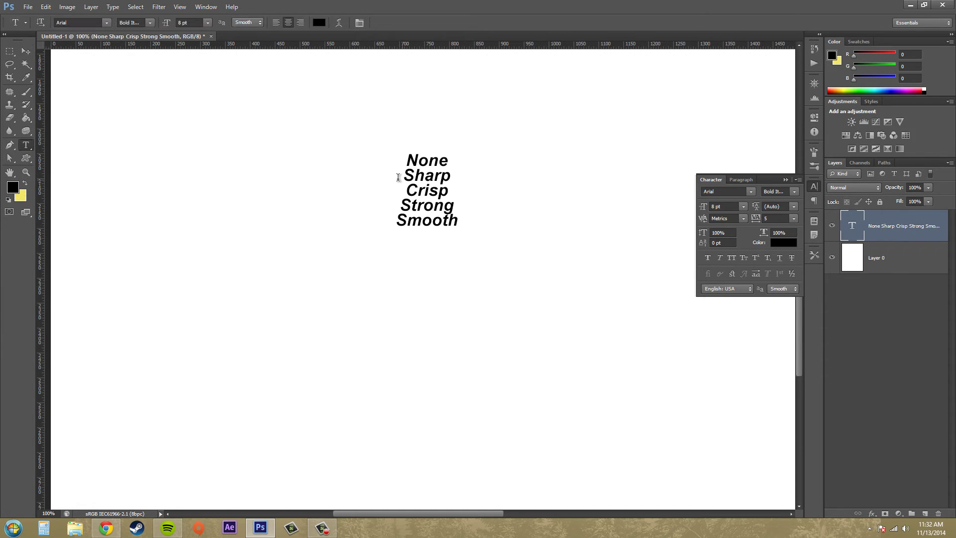
{"action": "left_click_drag", "start_coordinate": [408, 156], "coordinate": [498, 238]}
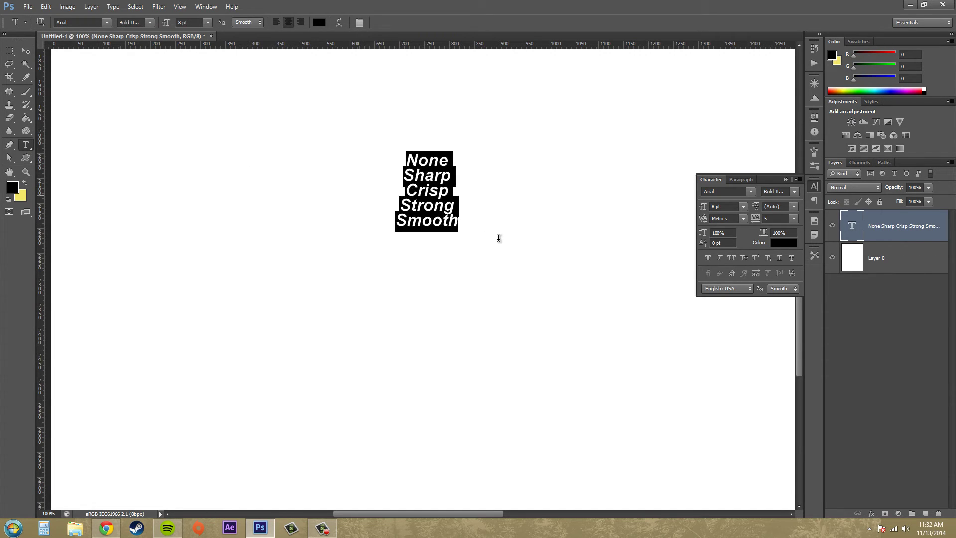
{"action": "left_click", "coordinate": [780, 289]}
{"action": "left_click", "coordinate": [780, 300]}
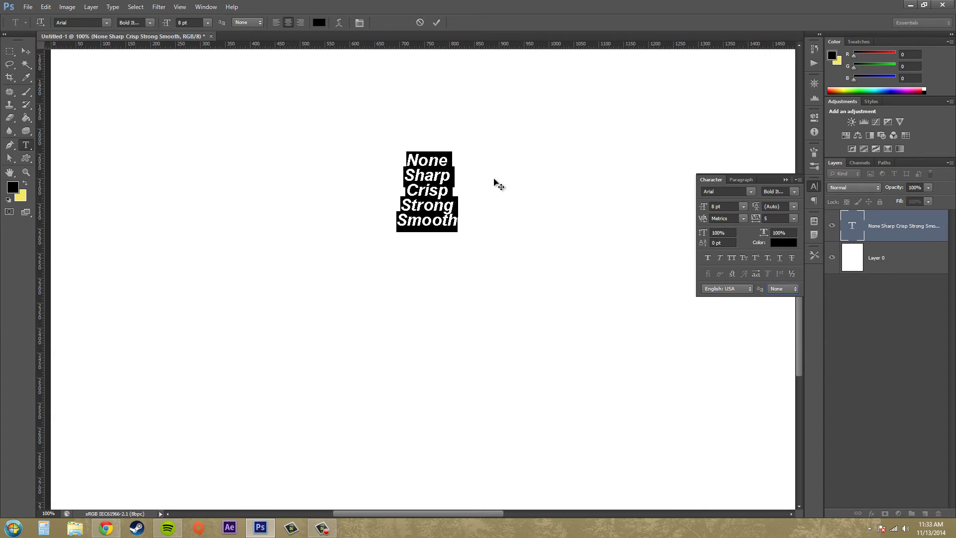
{"action": "left_click", "coordinate": [516, 201]}
Give the None, Sharp and Crisp lines Strong anti-aliasing and commit the edit.
{"action": "left_click_drag", "start_coordinate": [407, 155], "coordinate": [449, 195]}
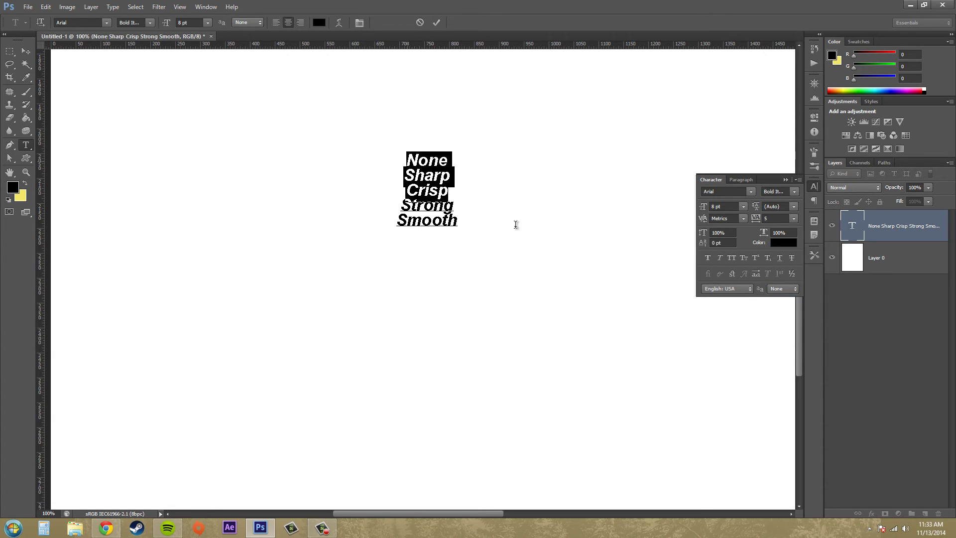
{"action": "left_click", "coordinate": [782, 289]}
{"action": "left_click", "coordinate": [783, 323]}
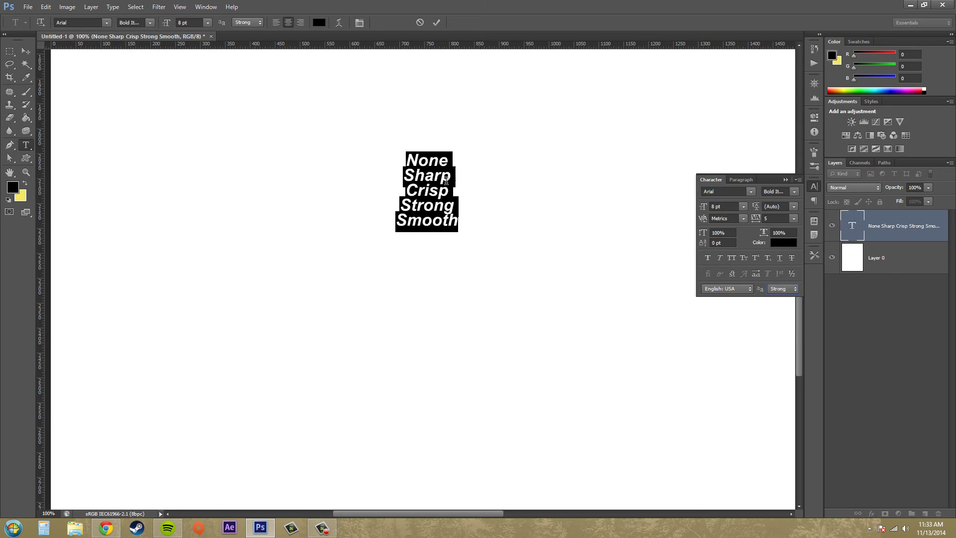
{"action": "left_click", "coordinate": [444, 180]}
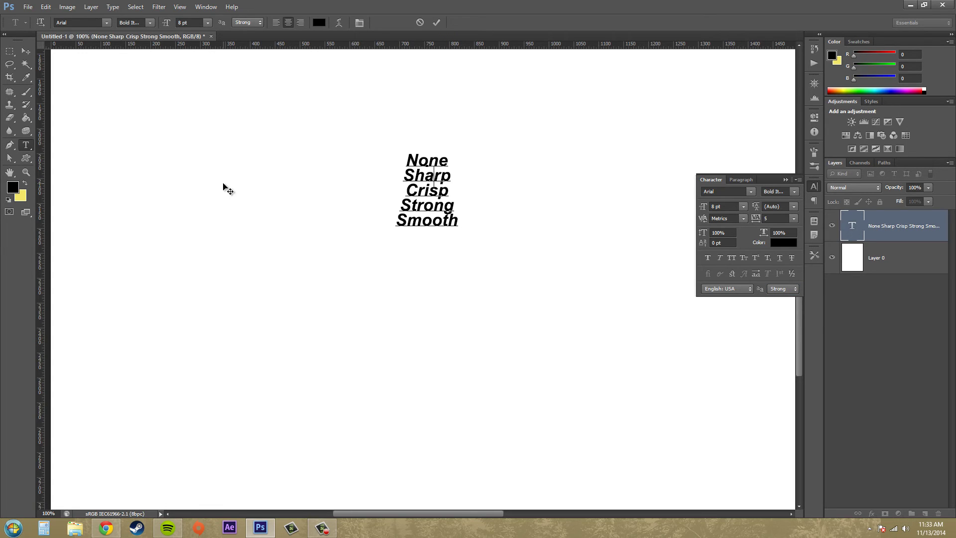
{"action": "left_click", "coordinate": [32, 55]}
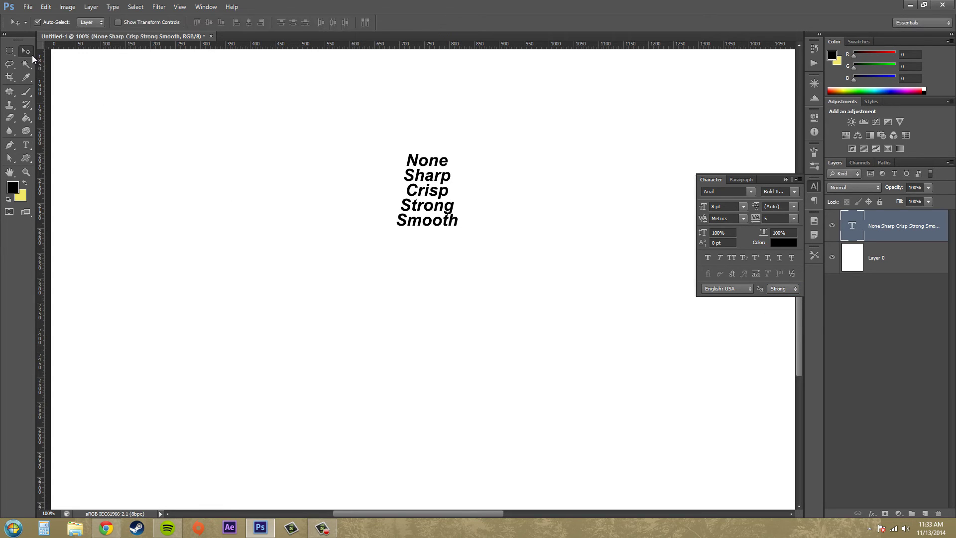
Drag the 8 pt text block lower on the canvas.
{"action": "left_click_drag", "start_coordinate": [436, 207], "coordinate": [444, 265]}
{"action": "left_click_drag", "start_coordinate": [445, 271], "coordinate": [445, 271]}
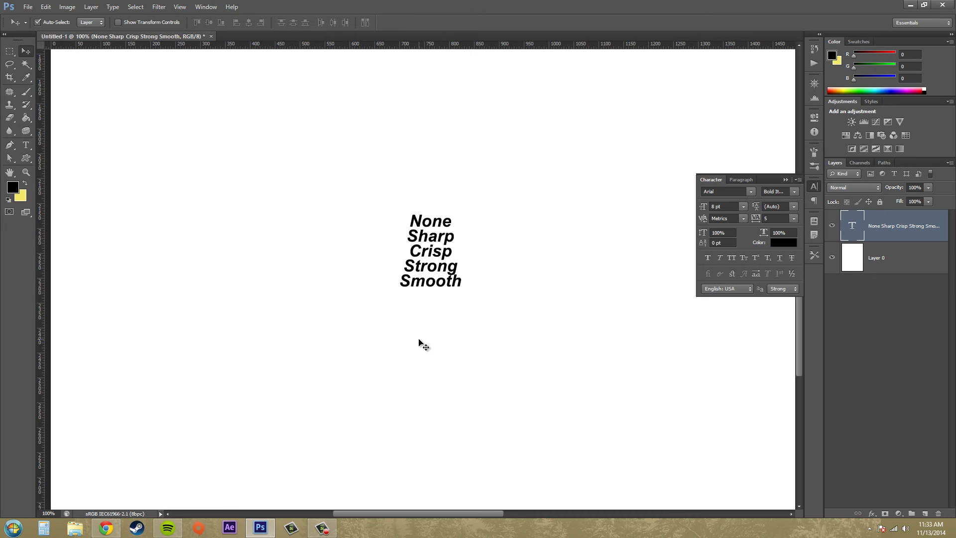
Check the anti-aliasing list and keep the text set to Strong.
{"action": "left_click", "coordinate": [768, 287]}
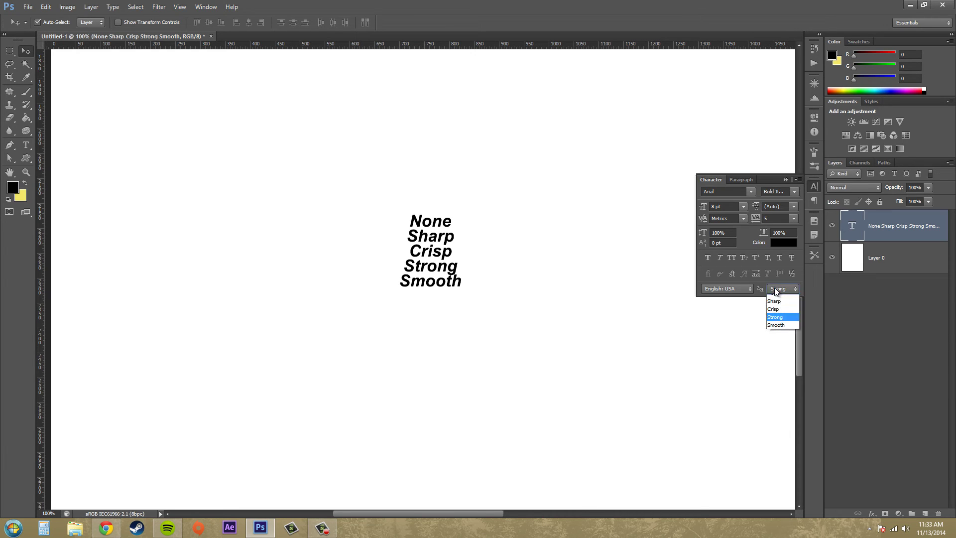
{"action": "left_click", "coordinate": [786, 289]}
{"action": "left_click", "coordinate": [786, 289]}
{"action": "left_click", "coordinate": [781, 324]}
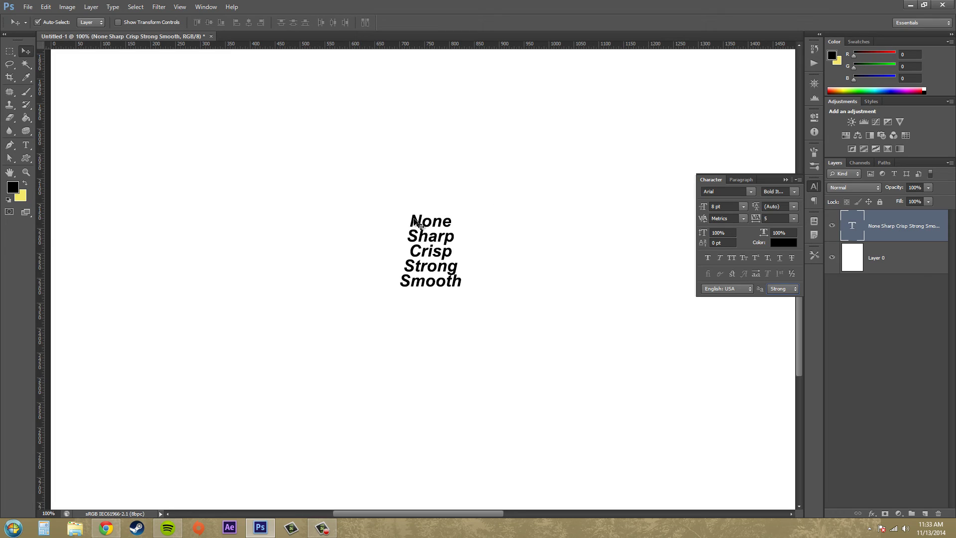
Set all five lines to 24 pt, commit, and move the block up about 100 px.
{"action": "left_click", "coordinate": [26, 145]}
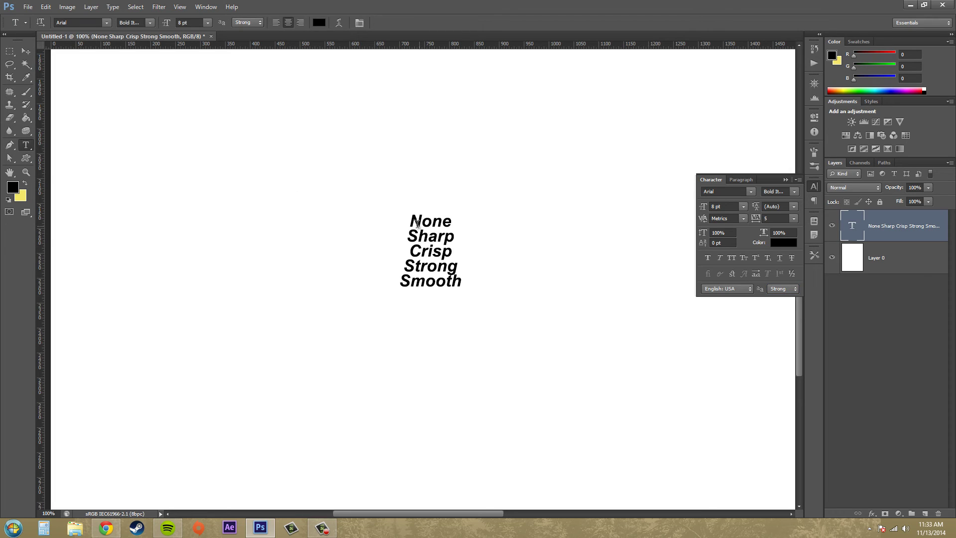
{"action": "left_click_drag", "start_coordinate": [412, 221], "coordinate": [485, 291]}
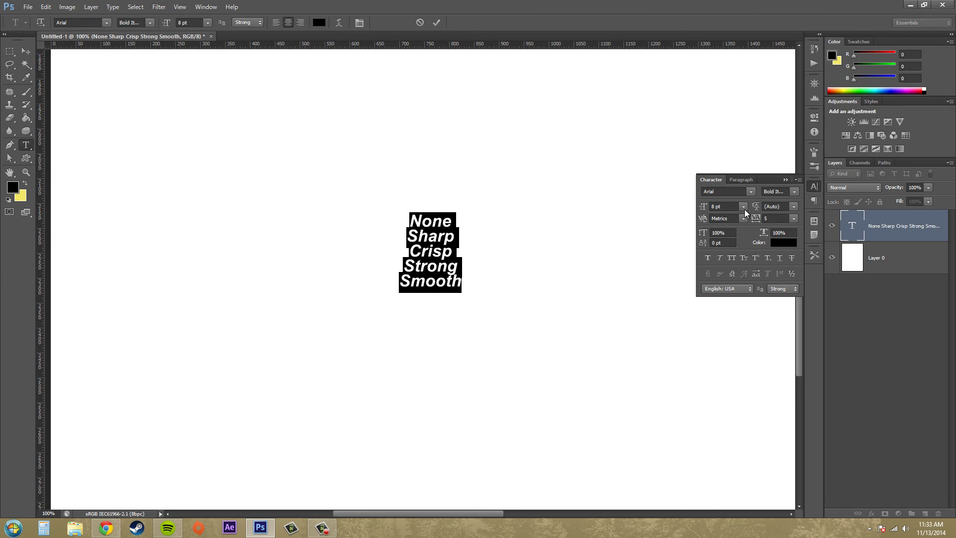
{"action": "left_click", "coordinate": [743, 206]}
{"action": "left_click", "coordinate": [738, 320]}
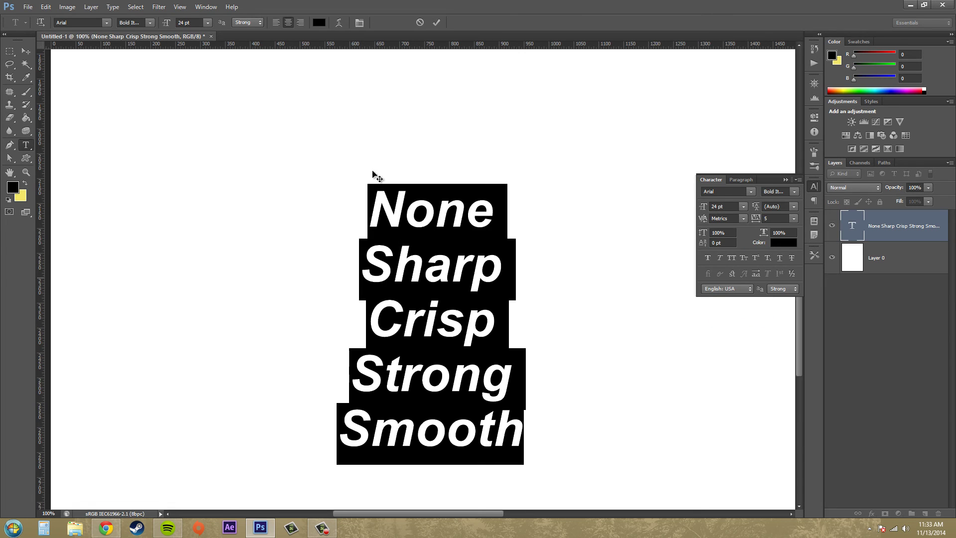
{"action": "left_click", "coordinate": [25, 50]}
{"action": "left_click_drag", "start_coordinate": [407, 282], "coordinate": [412, 238]}
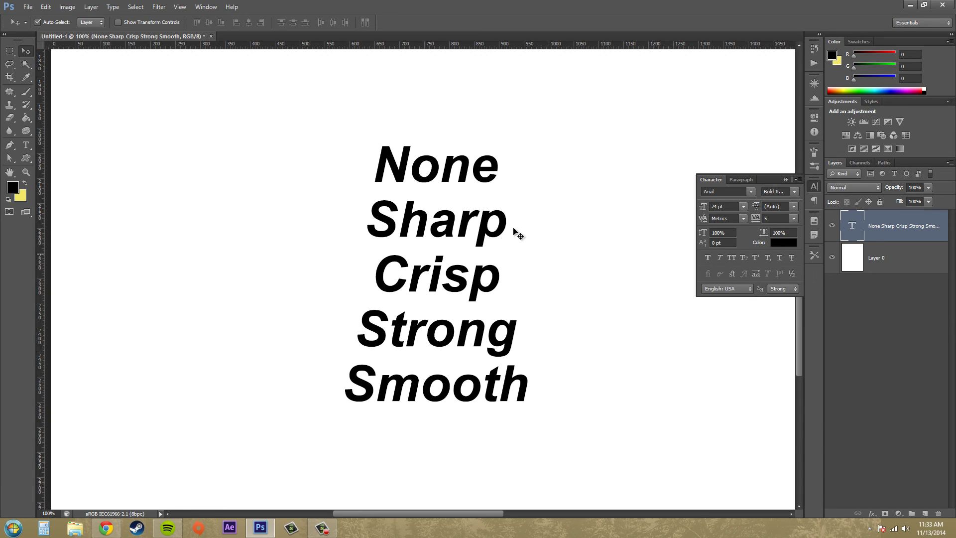
{"action": "left_click", "coordinate": [78, 10]}
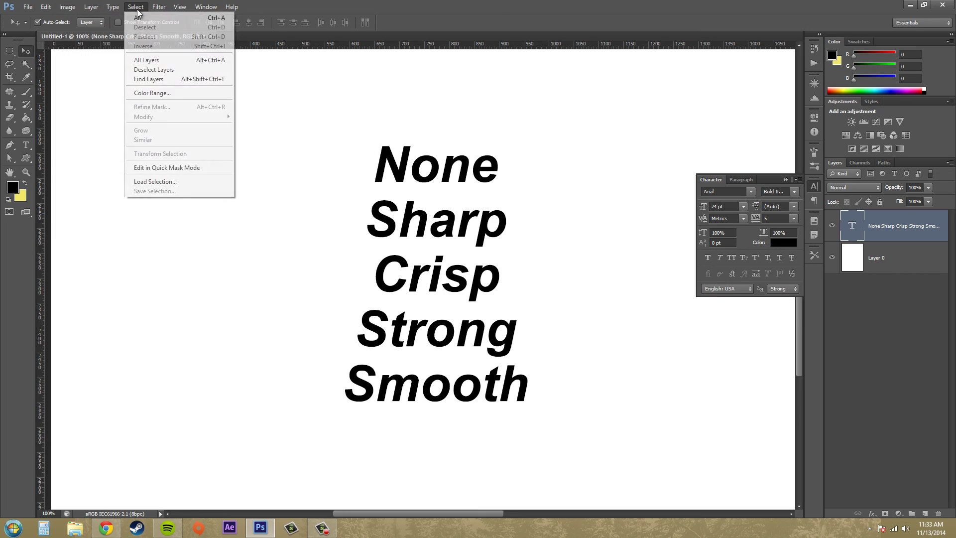
{"action": "mouse_move", "coordinate": [70, 33]}
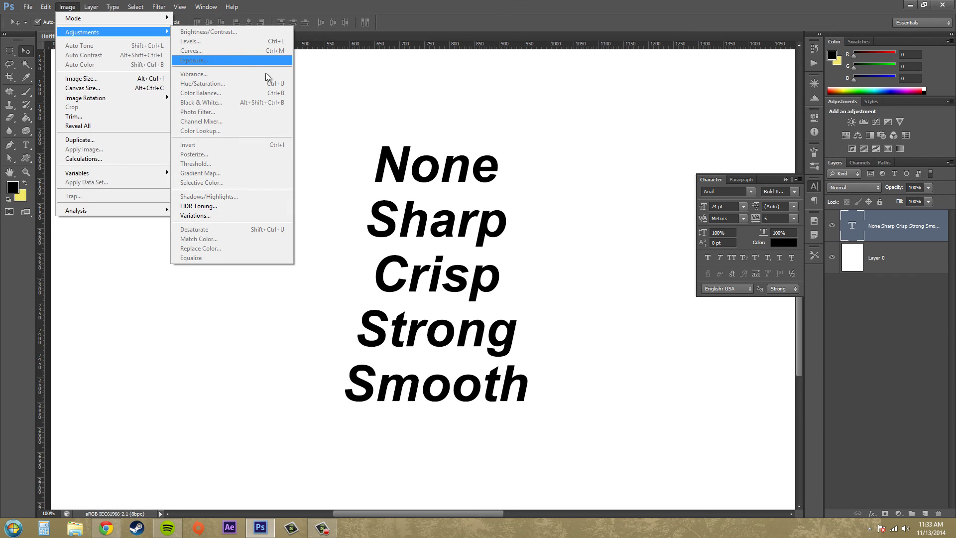
{"action": "left_click", "coordinate": [592, 251]}
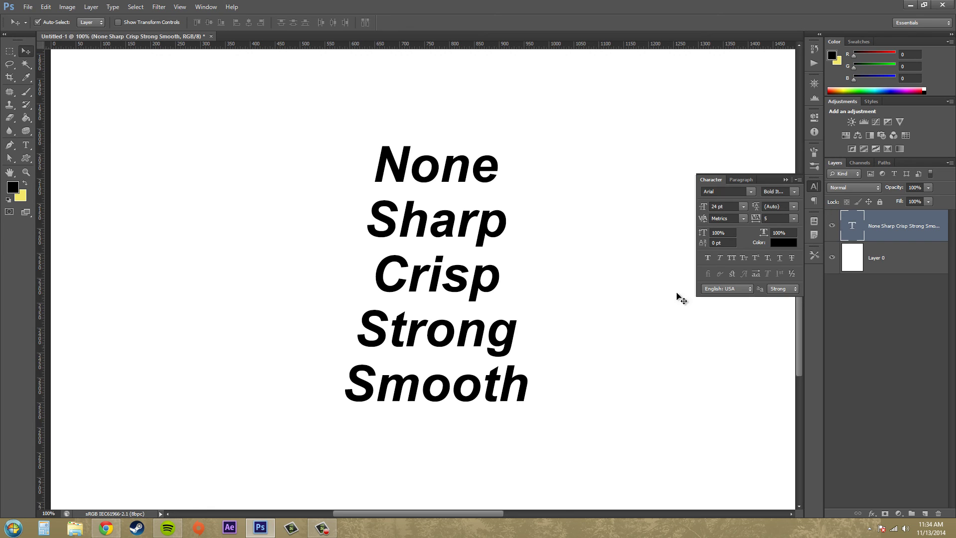
Set the anti-aliasing of all five lines to Crisp and preview the result.
{"action": "left_click", "coordinate": [780, 289]}
{"action": "left_click", "coordinate": [782, 315]}
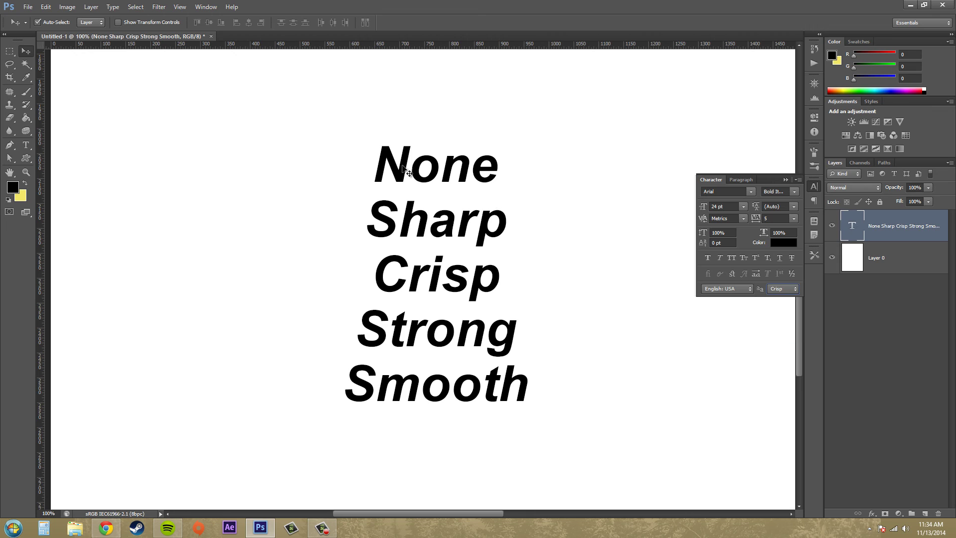
{"action": "left_click", "coordinate": [26, 145]}
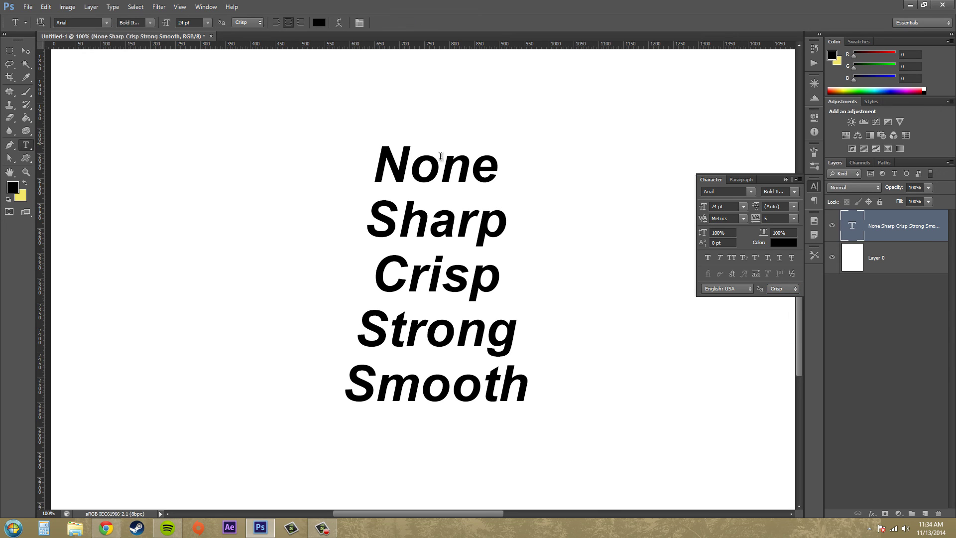
{"action": "left_click", "coordinate": [379, 158]}
{"action": "left_click_drag", "start_coordinate": [400, 171], "coordinate": [587, 390]}
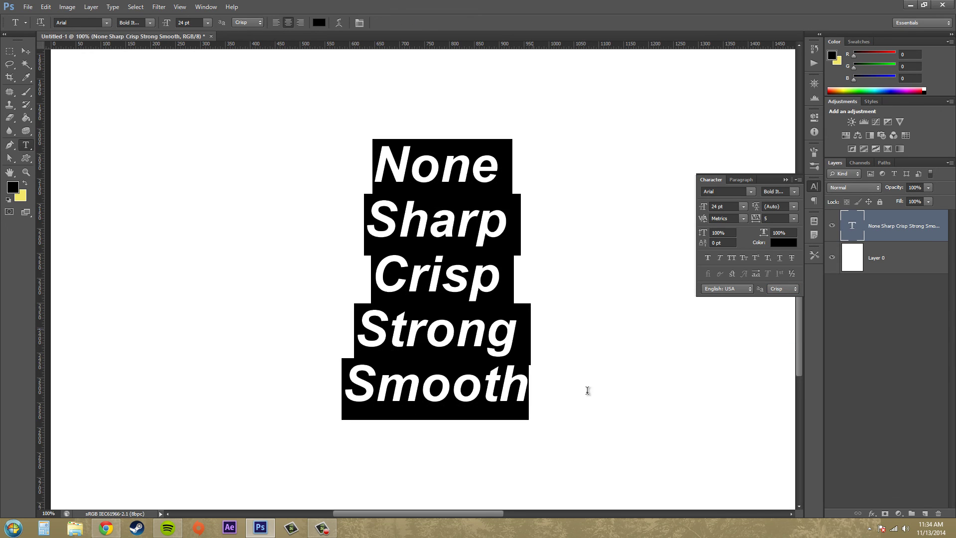
{"action": "left_click", "coordinate": [789, 289]}
{"action": "left_click", "coordinate": [785, 318]}
{"action": "left_click", "coordinate": [497, 255]}
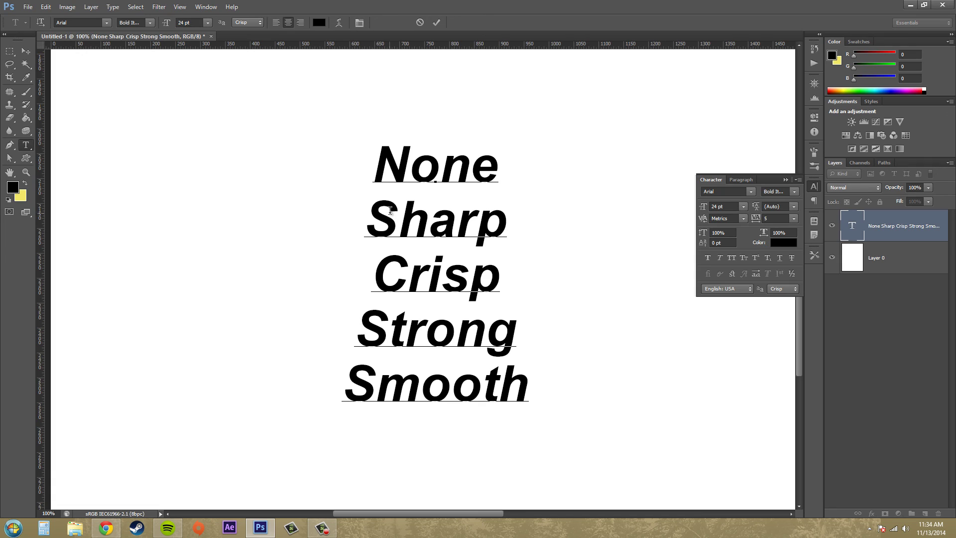
Switch all the text to Strong anti-aliasing and preview it.
{"action": "key", "text": "ctrl+a"}
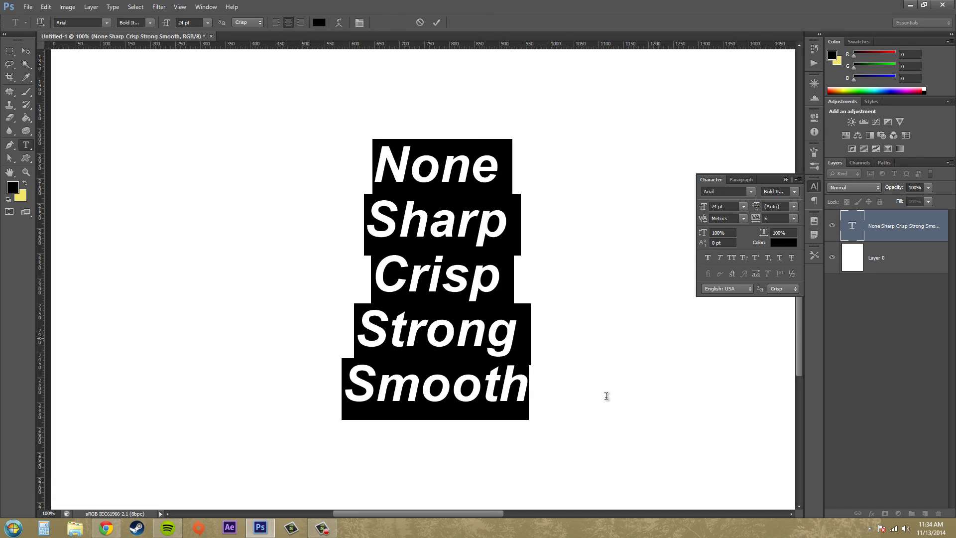
{"action": "left_click", "coordinate": [785, 288]}
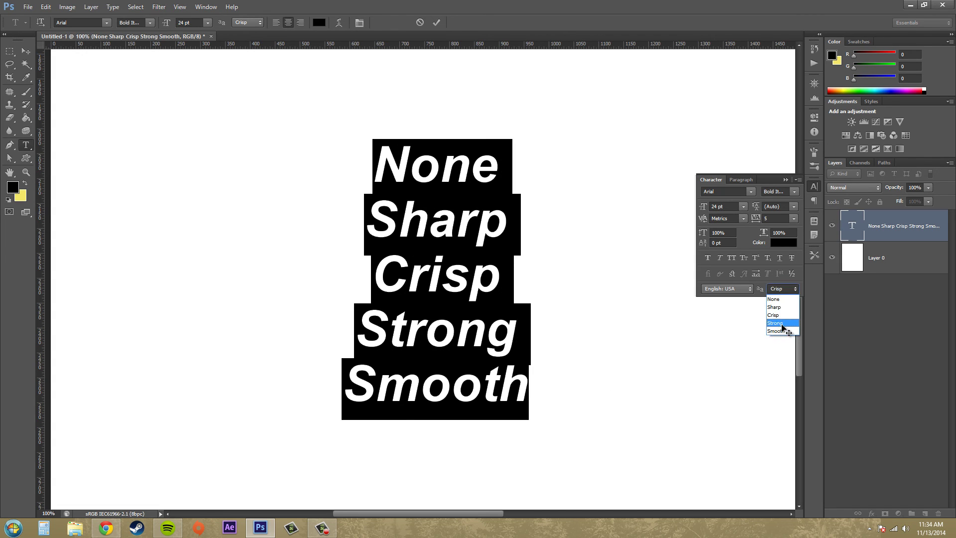
{"action": "left_click", "coordinate": [781, 323]}
{"action": "left_click", "coordinate": [496, 279]}
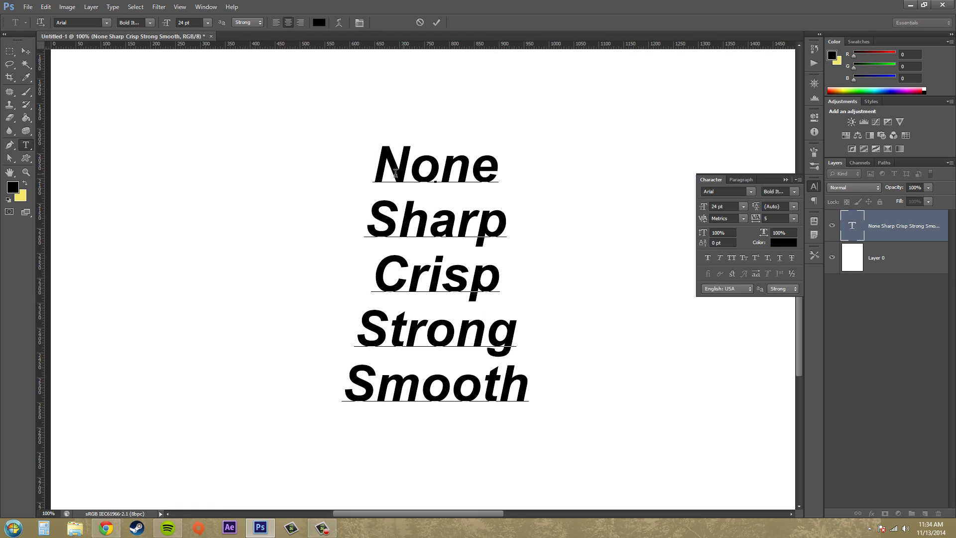
Set all the text to Smooth anti-aliasing and commit the edit.
{"action": "key", "text": "ctrl+a"}
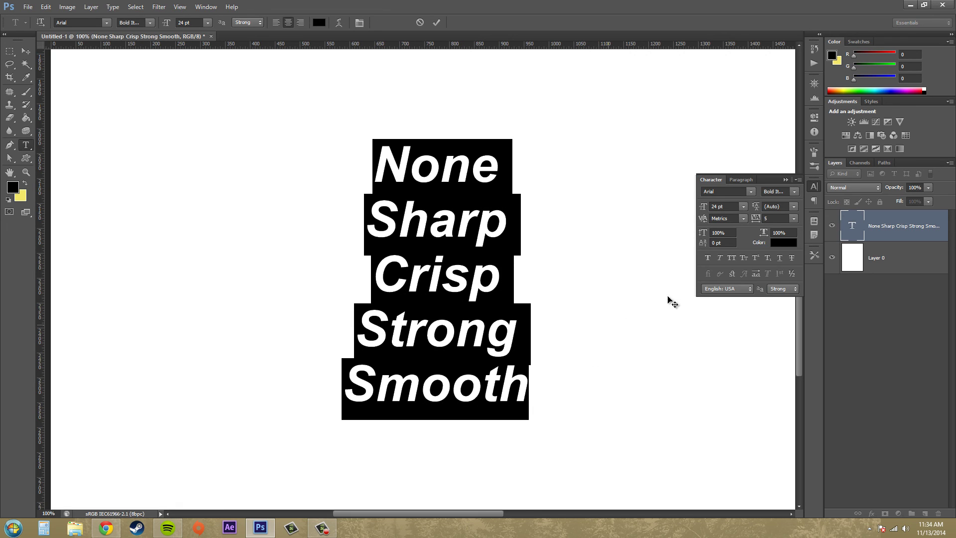
{"action": "left_click", "coordinate": [784, 289]}
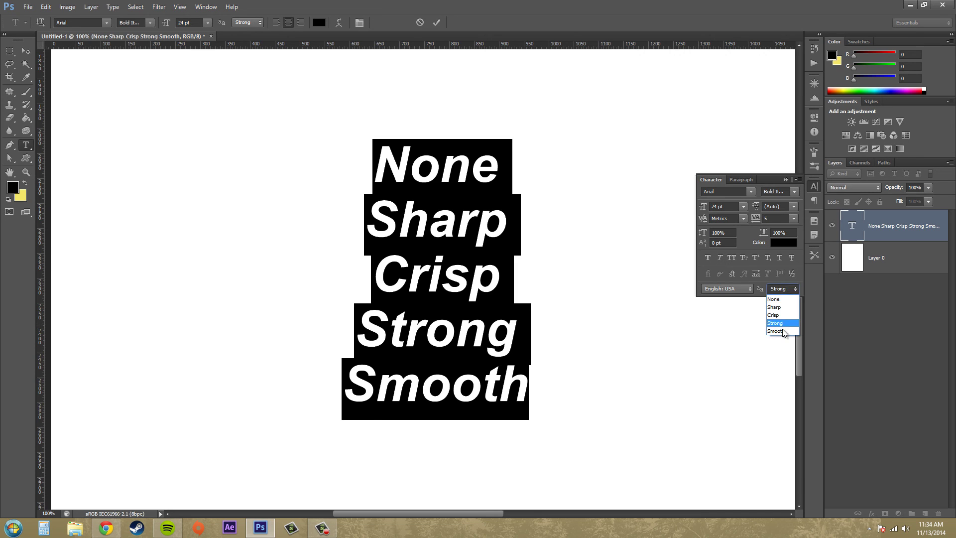
{"action": "left_click", "coordinate": [786, 333]}
{"action": "left_click", "coordinate": [429, 224]}
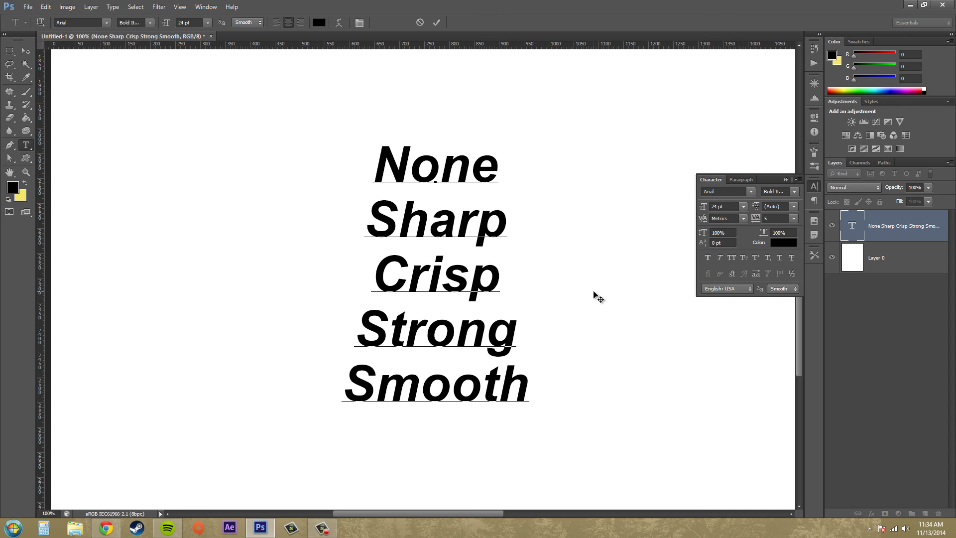
{"action": "left_click", "coordinate": [26, 50]}
{"action": "left_click", "coordinate": [249, 203]}
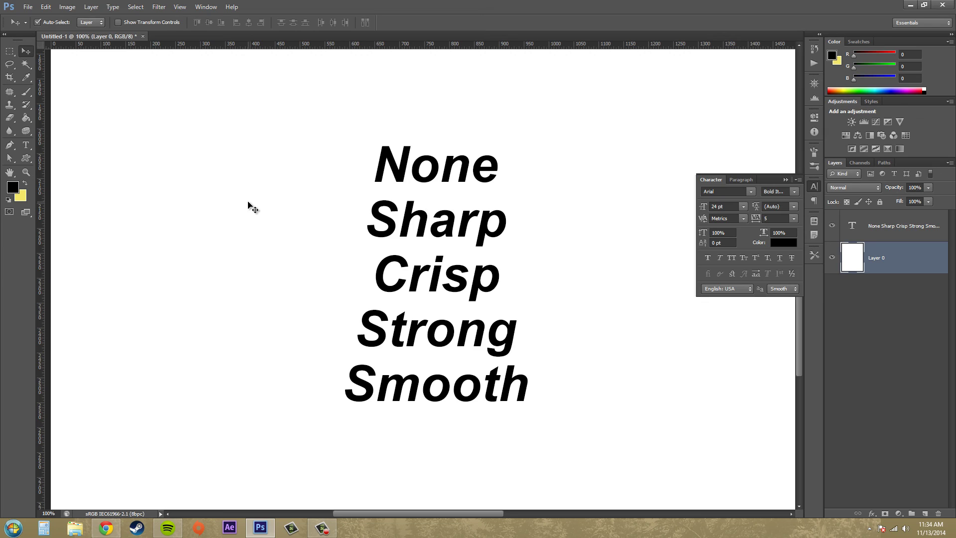